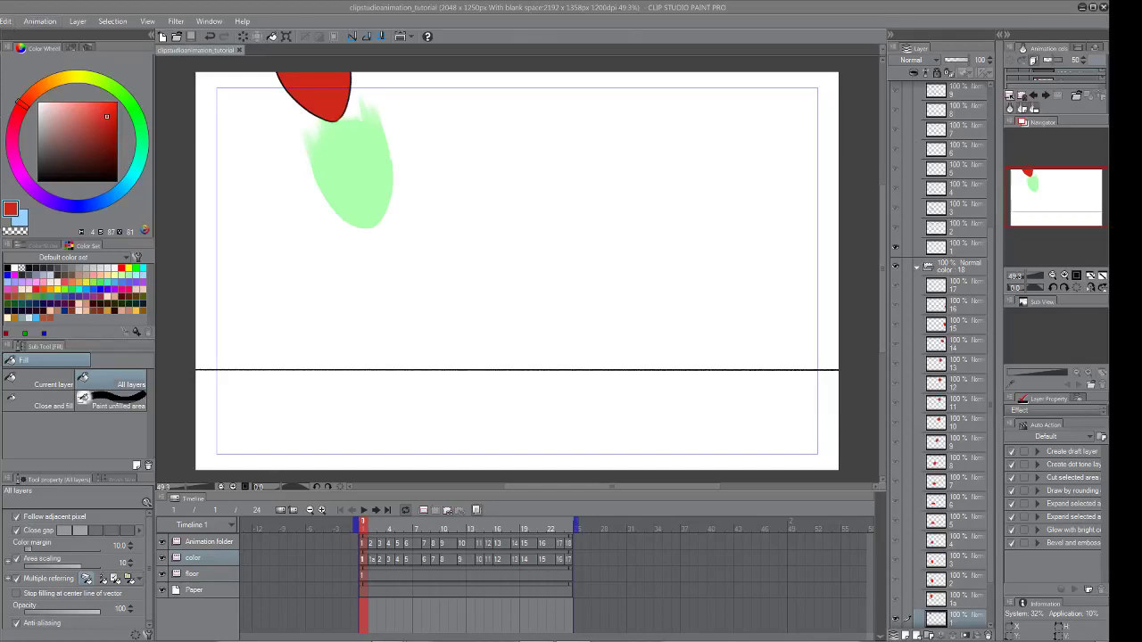
# Open File > New and choose the Animation canvas preset
pyautogui.click(6, 20)
pyautogui.click(17, 41)
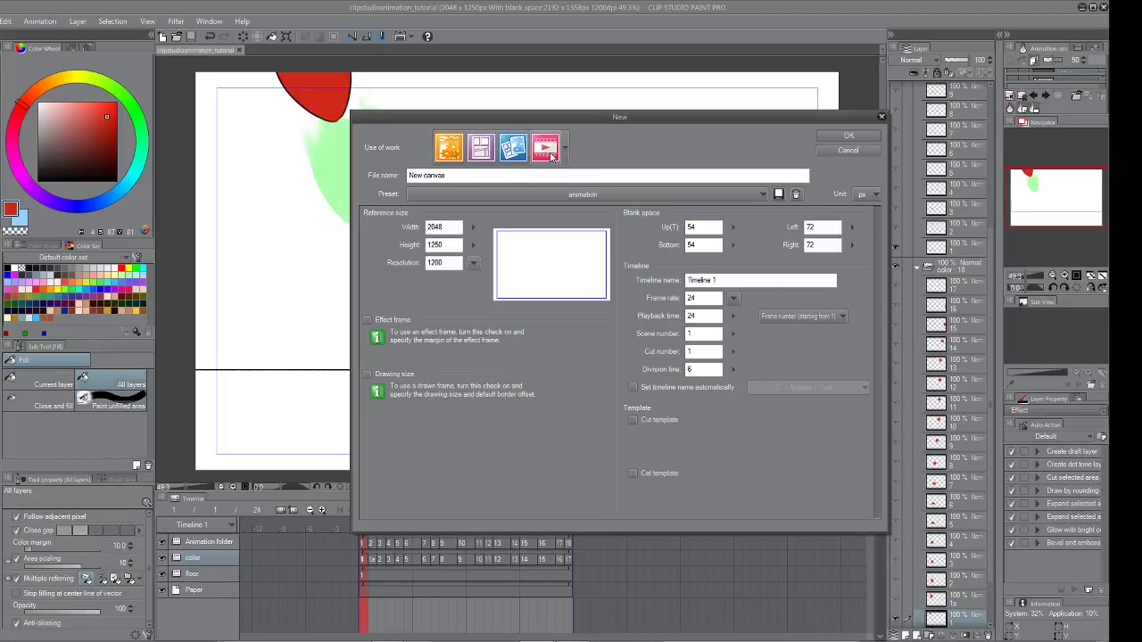
# Keep the Animation preset at 2048 × 1250 px and 1200 dpi
pyautogui.click(445, 148)
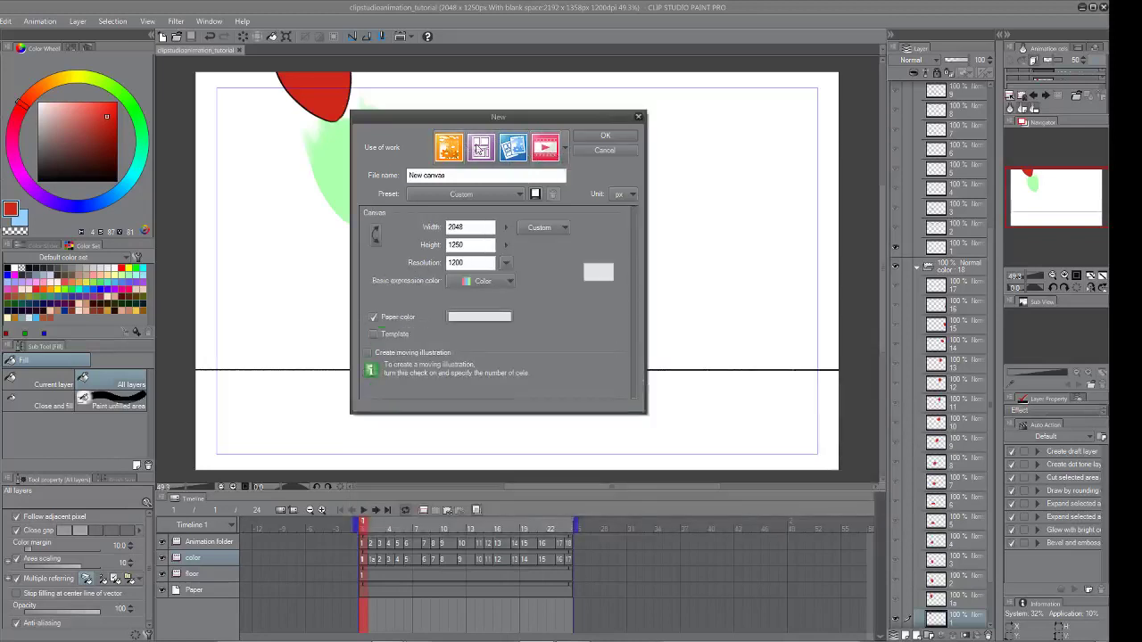
pyautogui.click(479, 149)
pyautogui.click(513, 148)
pyautogui.click(544, 148)
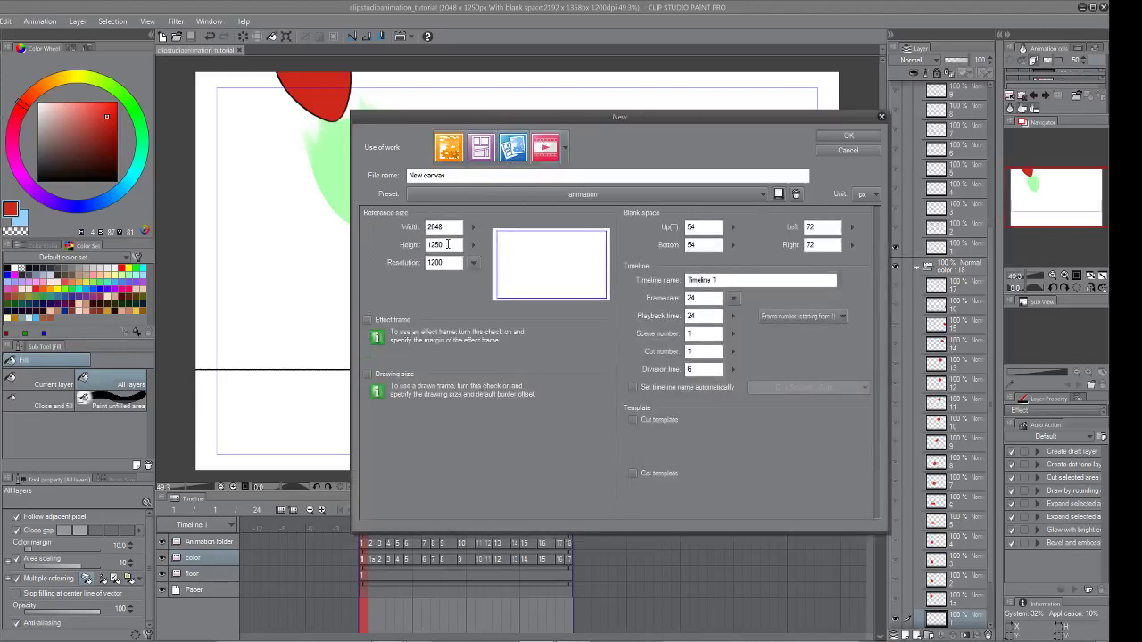
pyautogui.doubleClick(452, 227)
pyautogui.doubleClick(449, 245)
pyautogui.doubleClick(456, 261)
pyautogui.click(460, 262)
pyautogui.moveTo(622, 116); pyautogui.dragTo(539, 78)
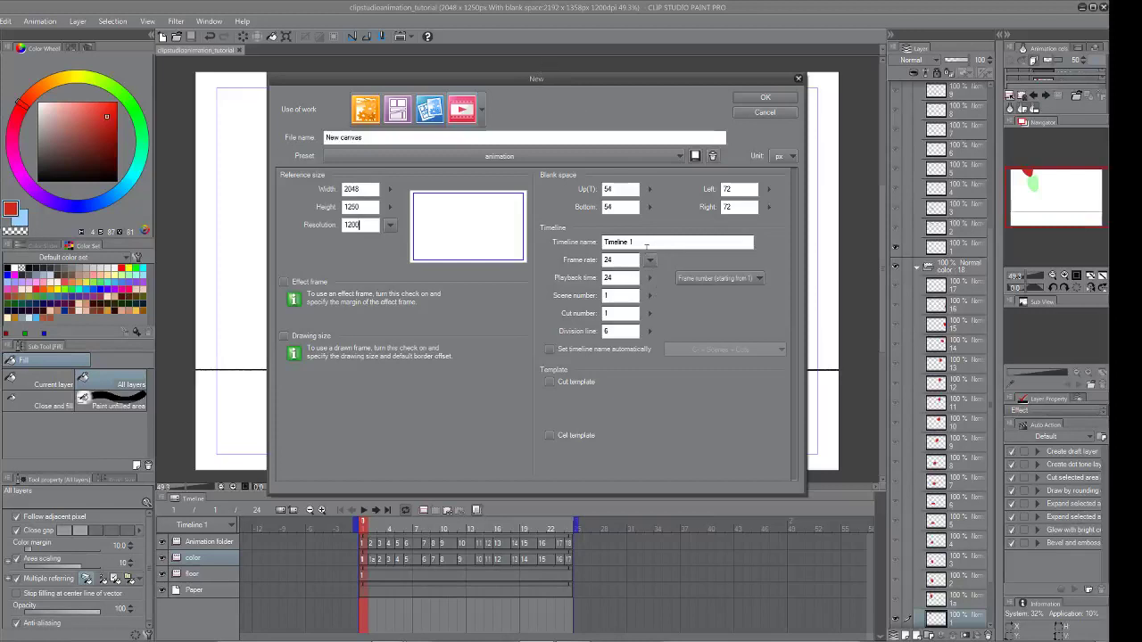
# Keep 24 fps and 24 frames of playback time, and create the canvas
pyautogui.doubleClick(609, 260)
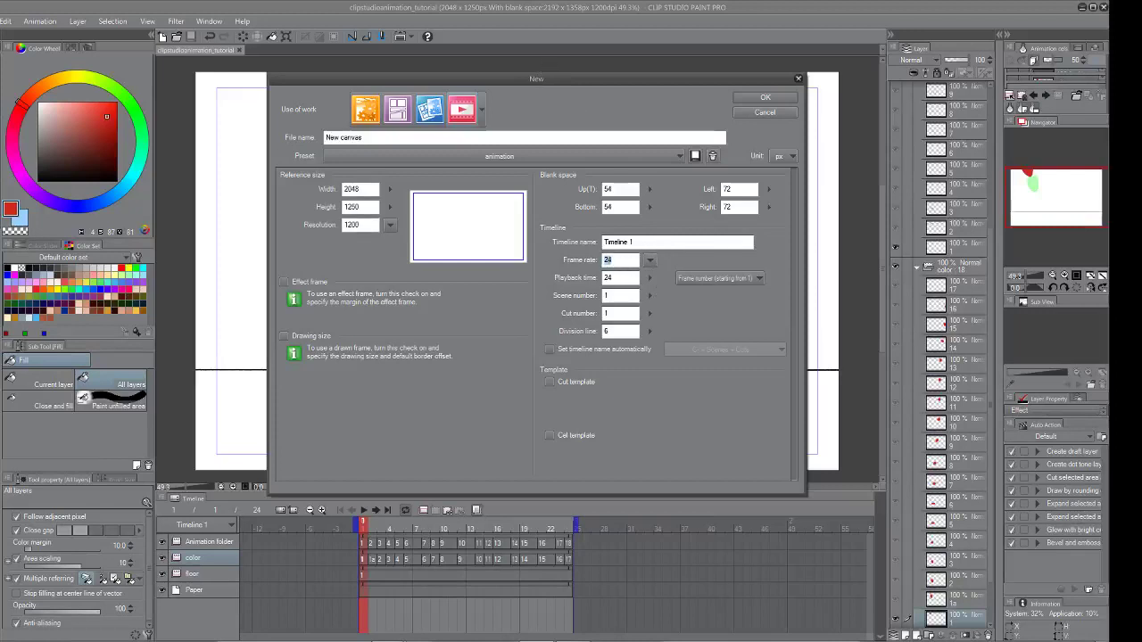
pyautogui.click(654, 259)
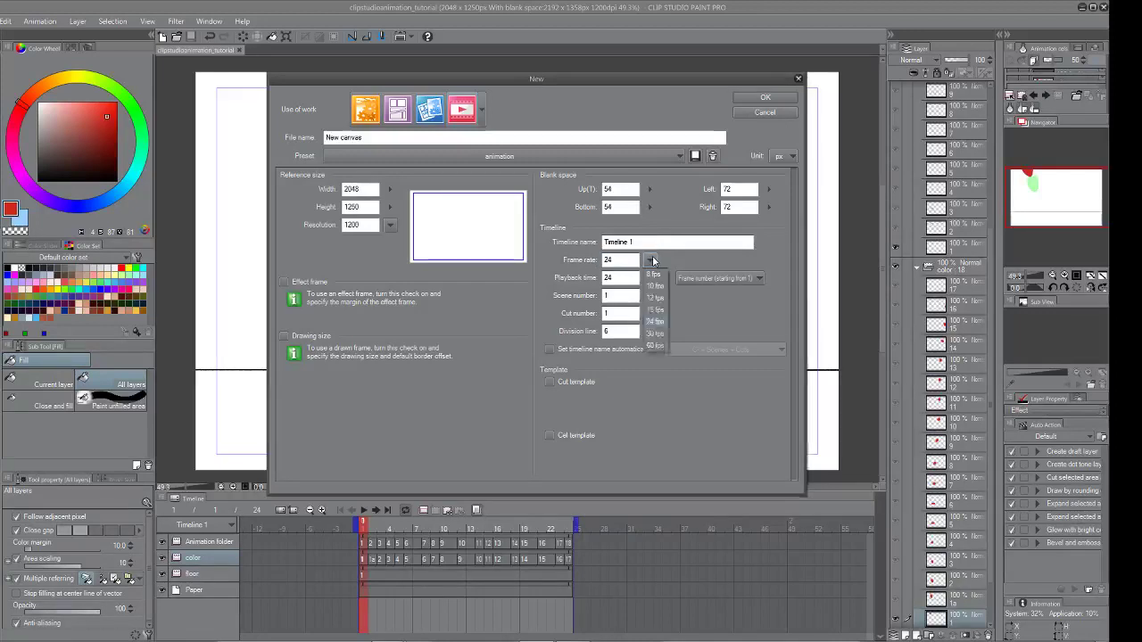
pyautogui.click(653, 262)
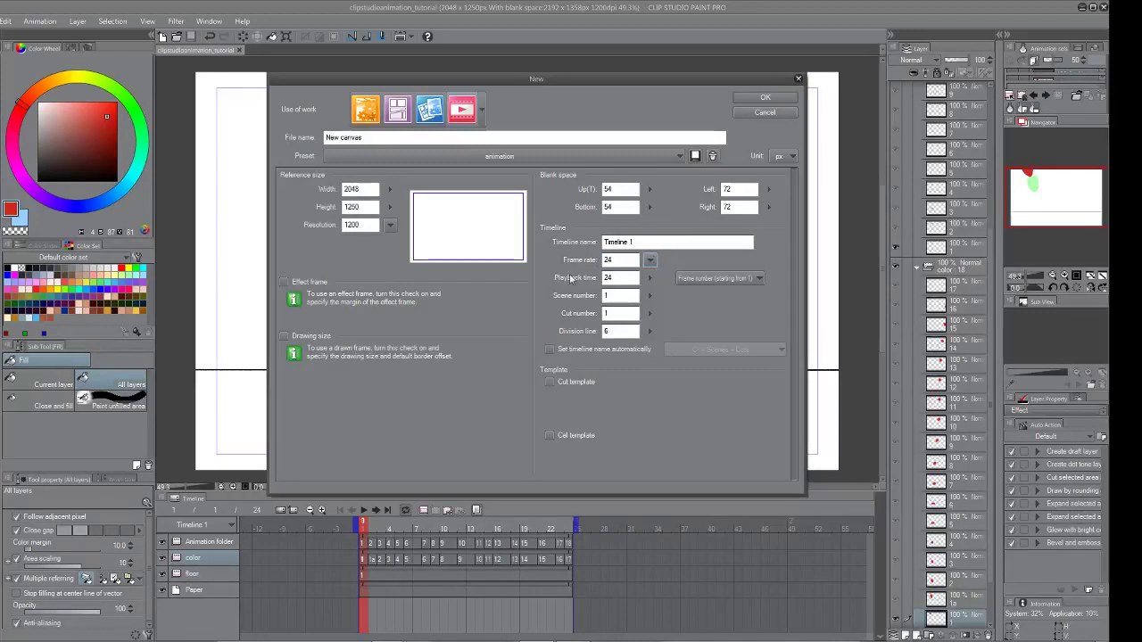
pyautogui.click(632, 276)
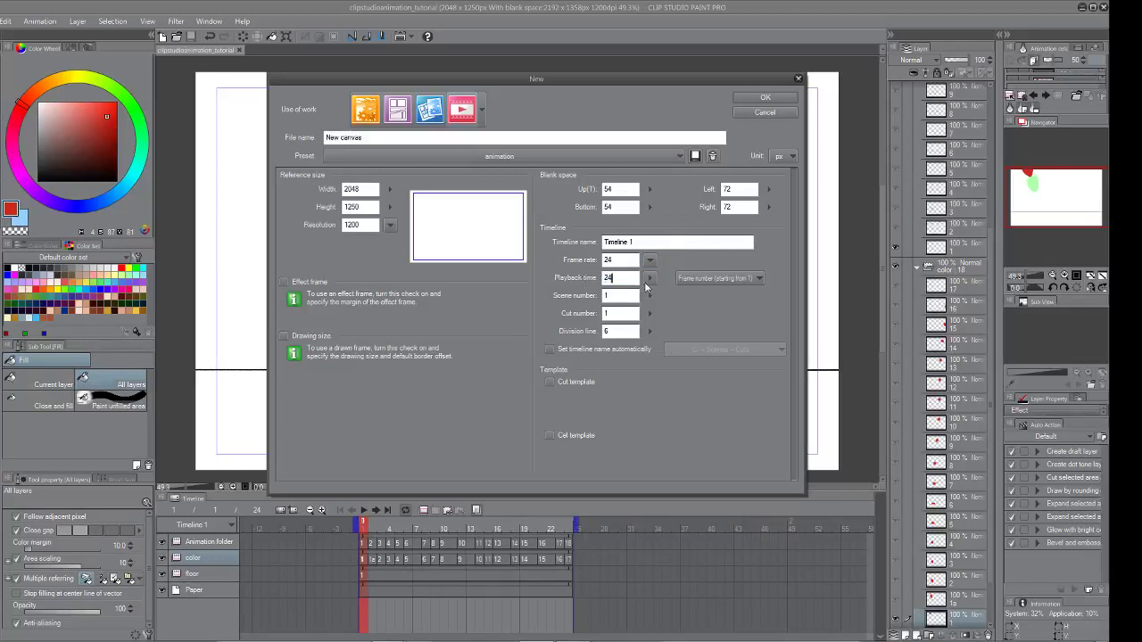
pyautogui.click(649, 278)
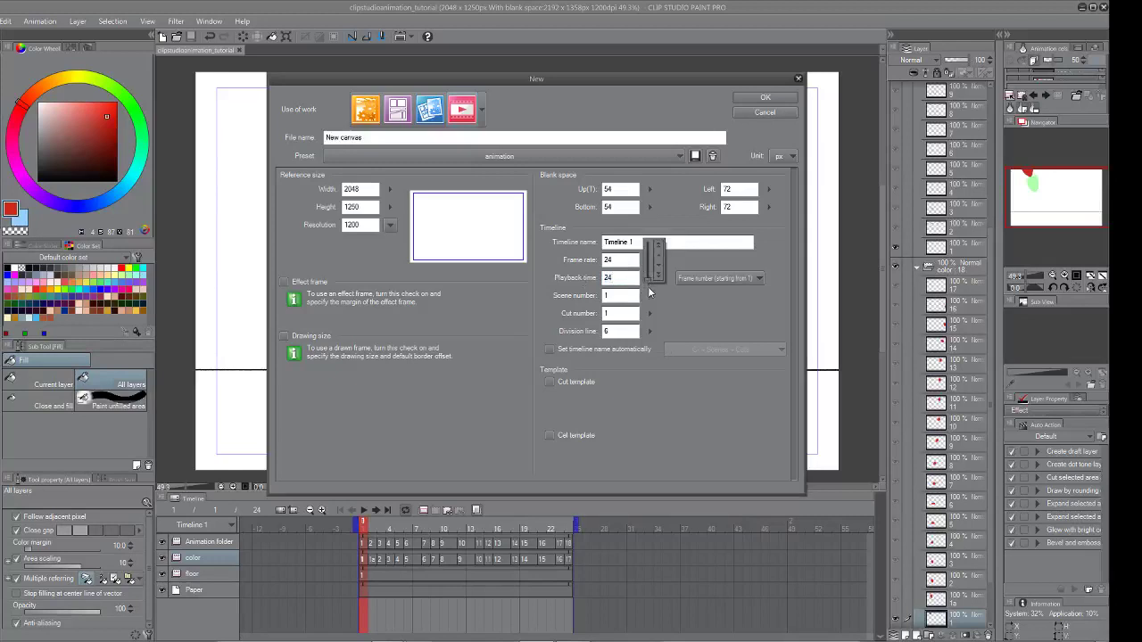
pyautogui.click(533, 284)
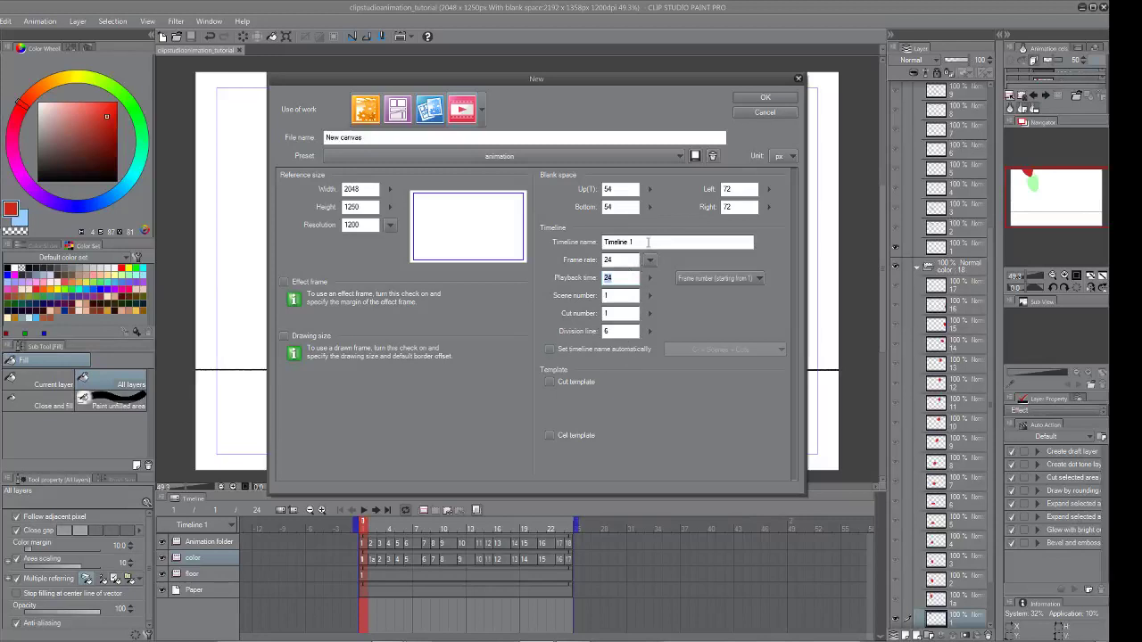
pyautogui.click(786, 100)
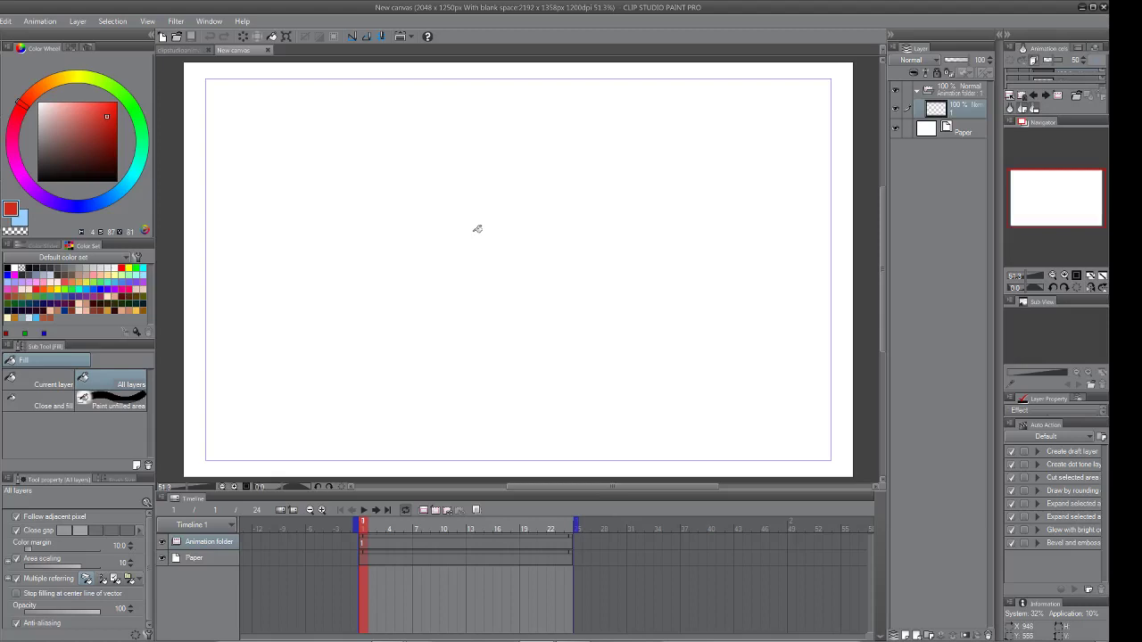
# Set the drawing colour to black and choose the G-pen brush
pyautogui.press('p')
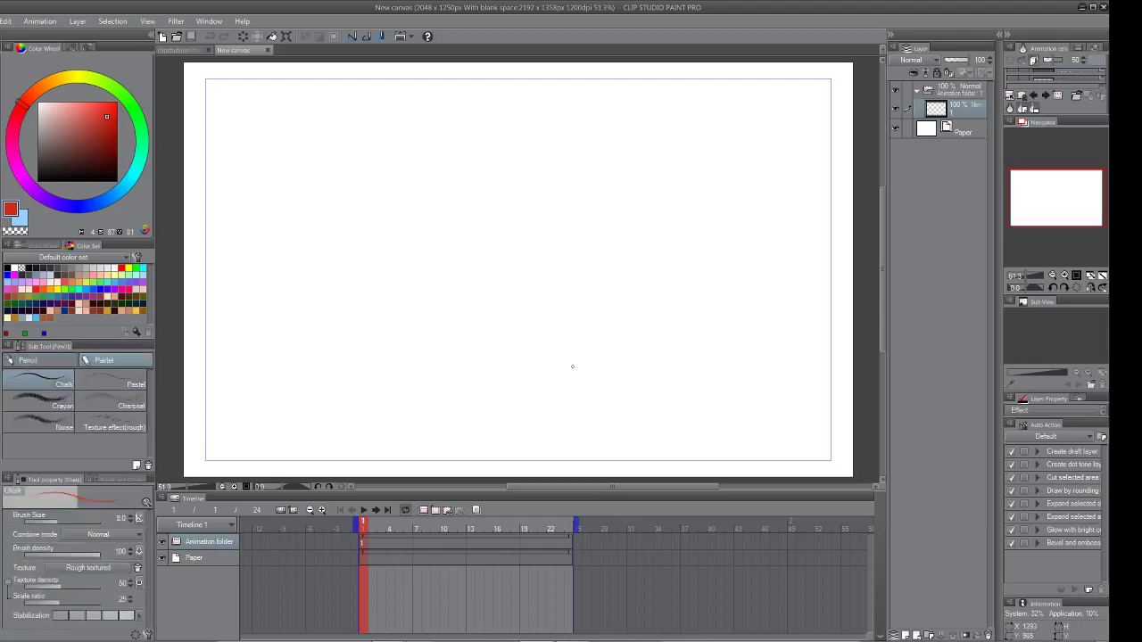
pyautogui.moveTo(74, 136); pyautogui.dragTo(36, 183)
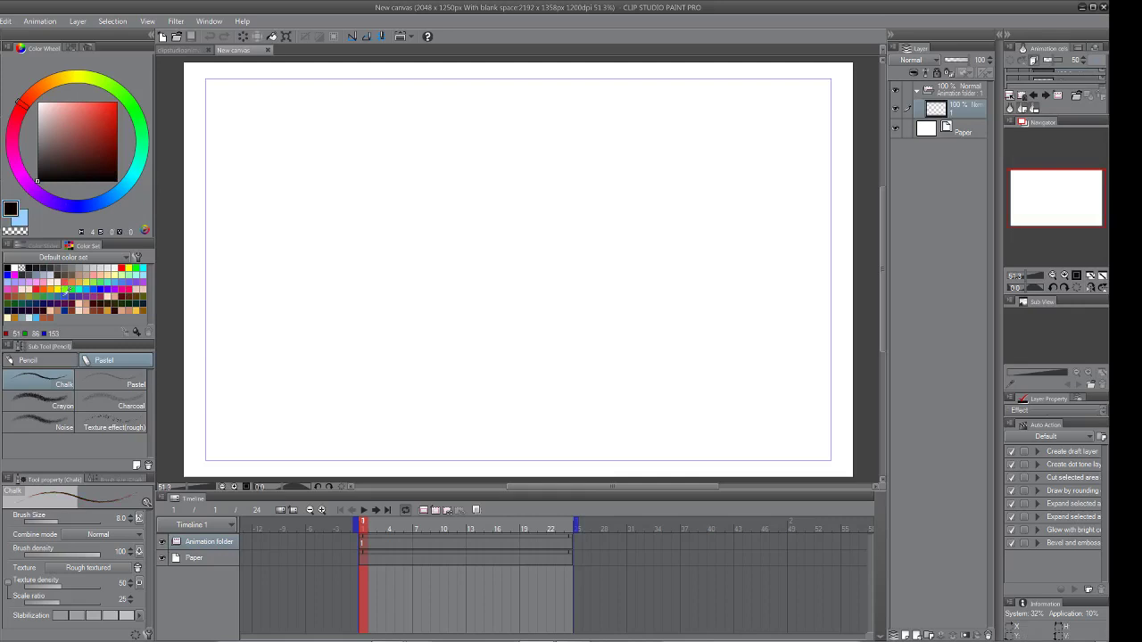
pyautogui.press('p')
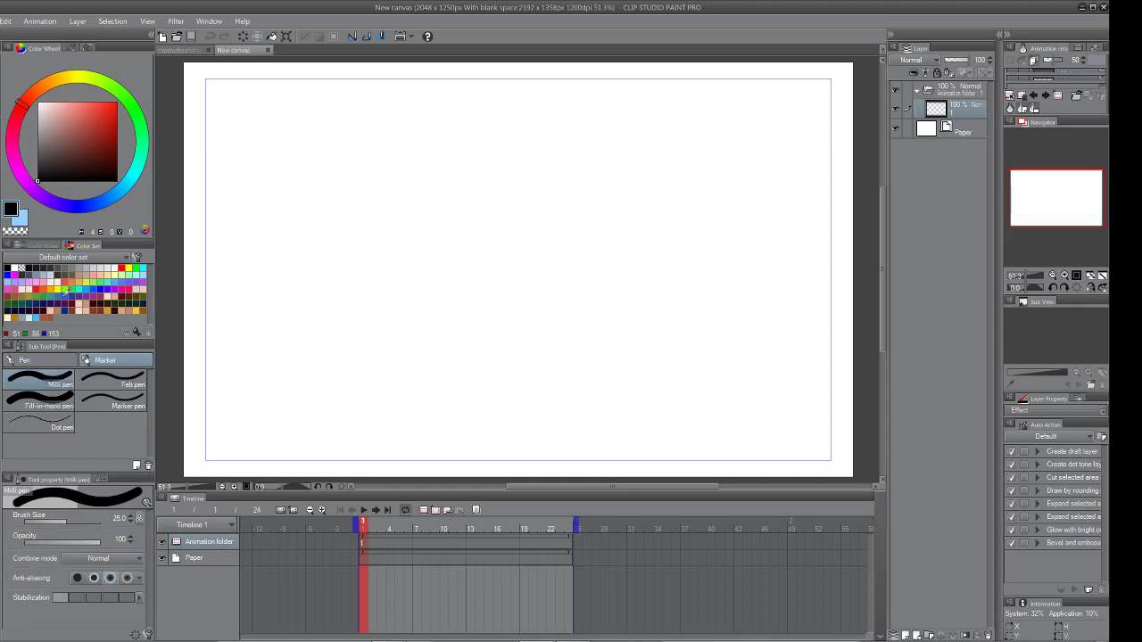
pyautogui.press('p')
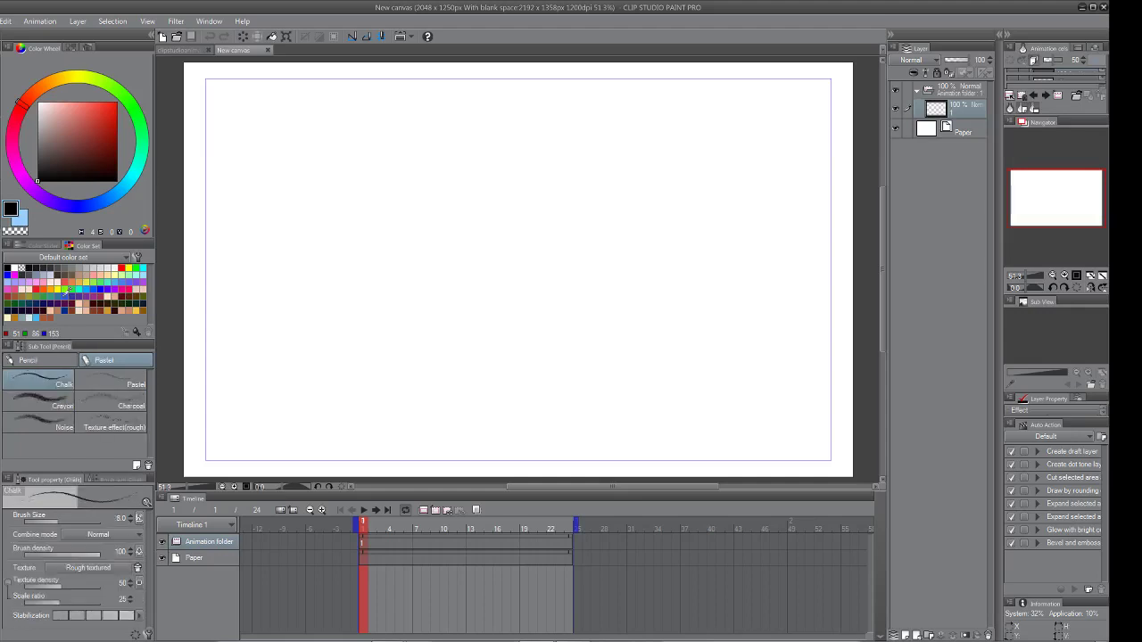
pyautogui.press('p')
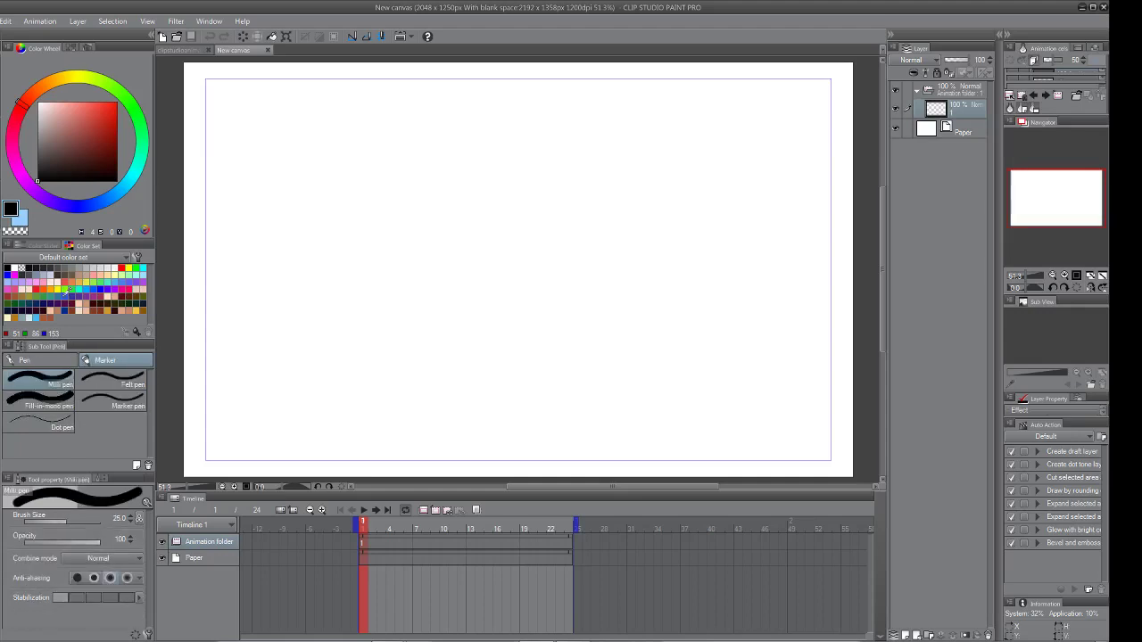
pyautogui.click(105, 379)
pyautogui.click(52, 359)
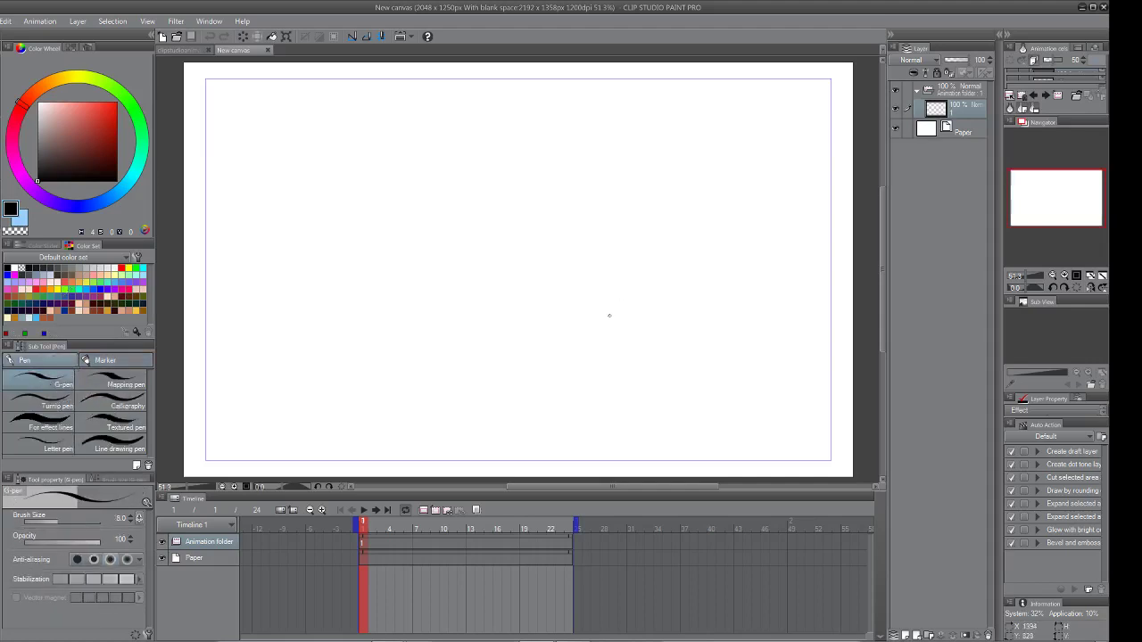
# Draw curved test strokes on the first cel, then undo them
pyautogui.moveTo(428, 319)
pyautogui.mouseDown()
pyautogui.moveTo(438, 268)
pyautogui.moveTo(563, 182)
pyautogui.mouseUp()
pyautogui.moveTo(579, 253)
pyautogui.mouseDown()
pyautogui.moveTo(569, 282)
pyautogui.moveTo(630, 304)
pyautogui.mouseUp()
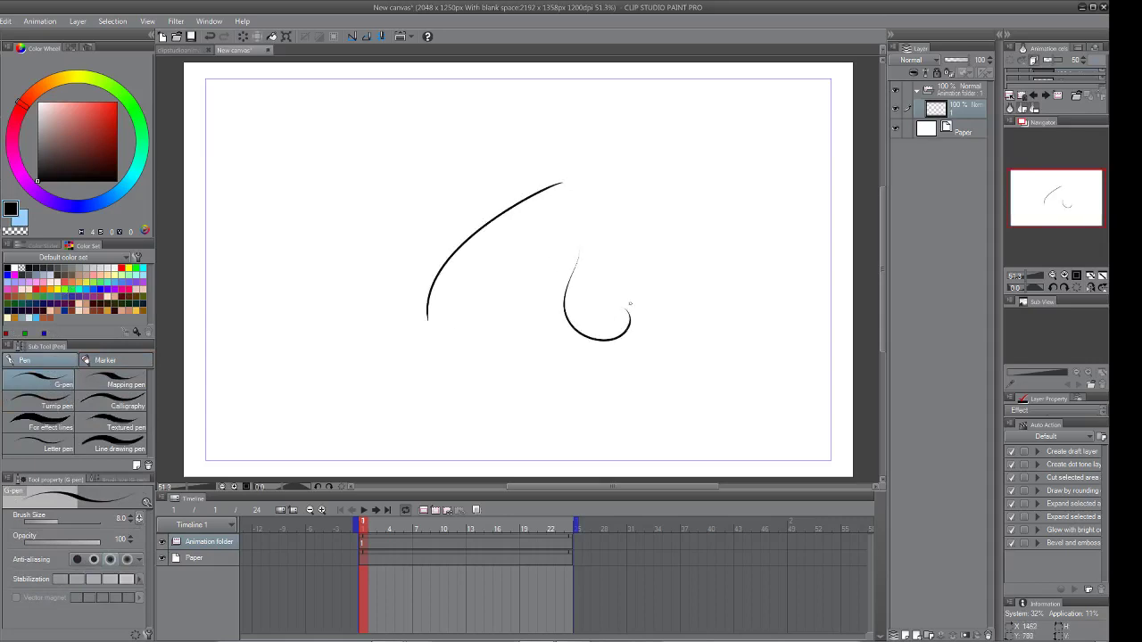
pyautogui.moveTo(560, 191)
pyautogui.mouseDown()
pyautogui.moveTo(539, 210)
pyautogui.moveTo(552, 308)
pyautogui.moveTo(635, 247)
pyautogui.moveTo(585, 209)
pyautogui.moveTo(574, 252)
pyautogui.mouseUp()
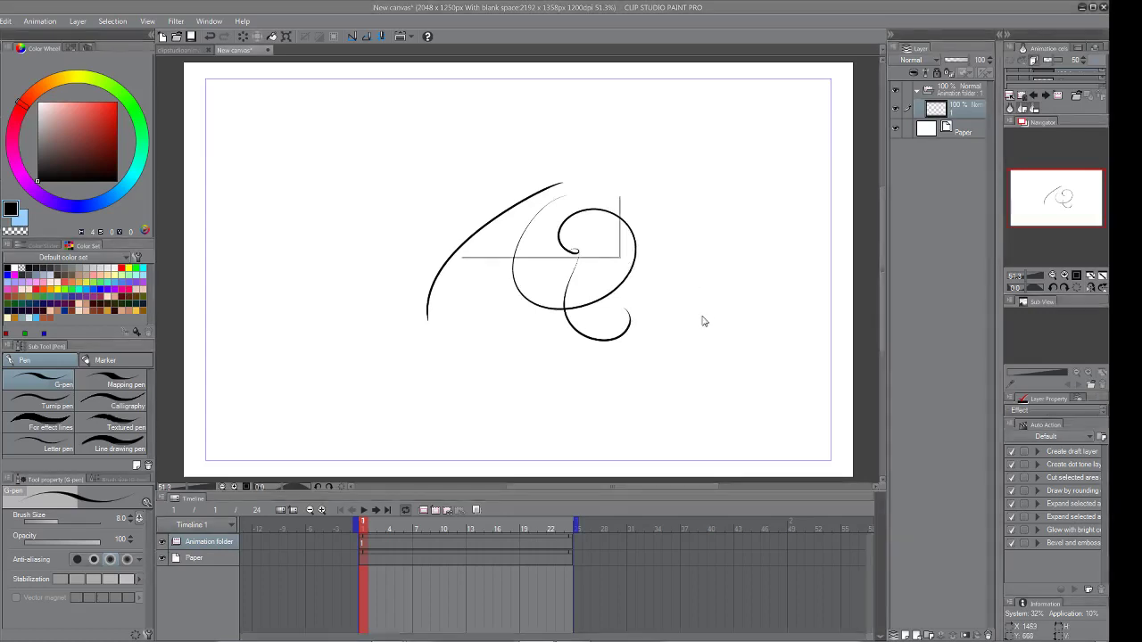
pyautogui.hotkey('ctrl', 'x')
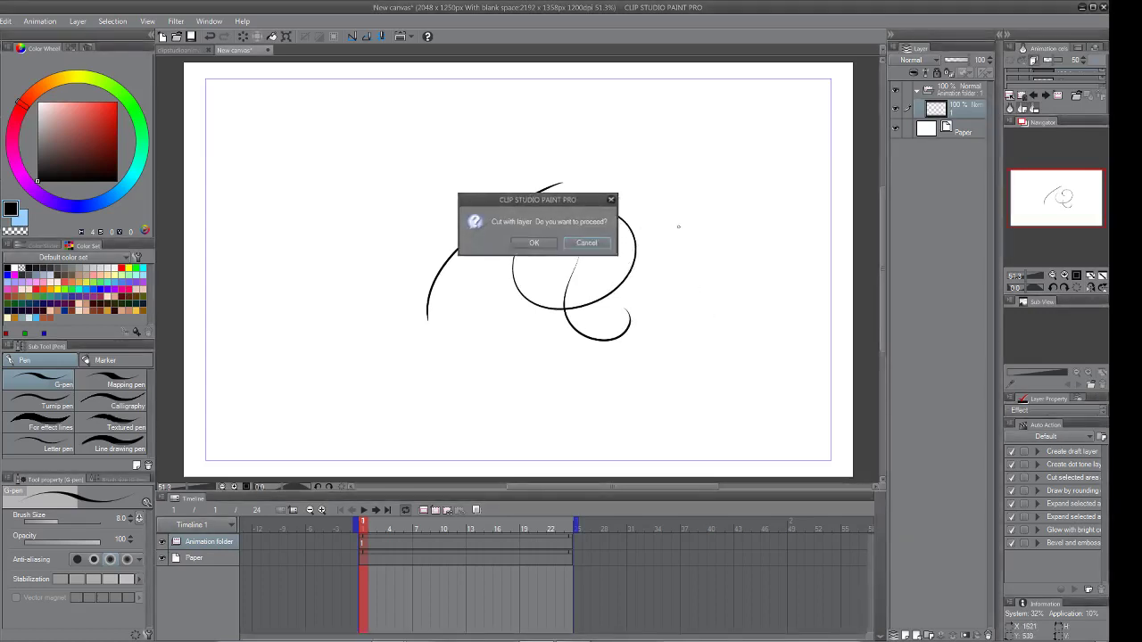
pyautogui.press('Escape')
pyautogui.hotkey('ctrl', 'z')
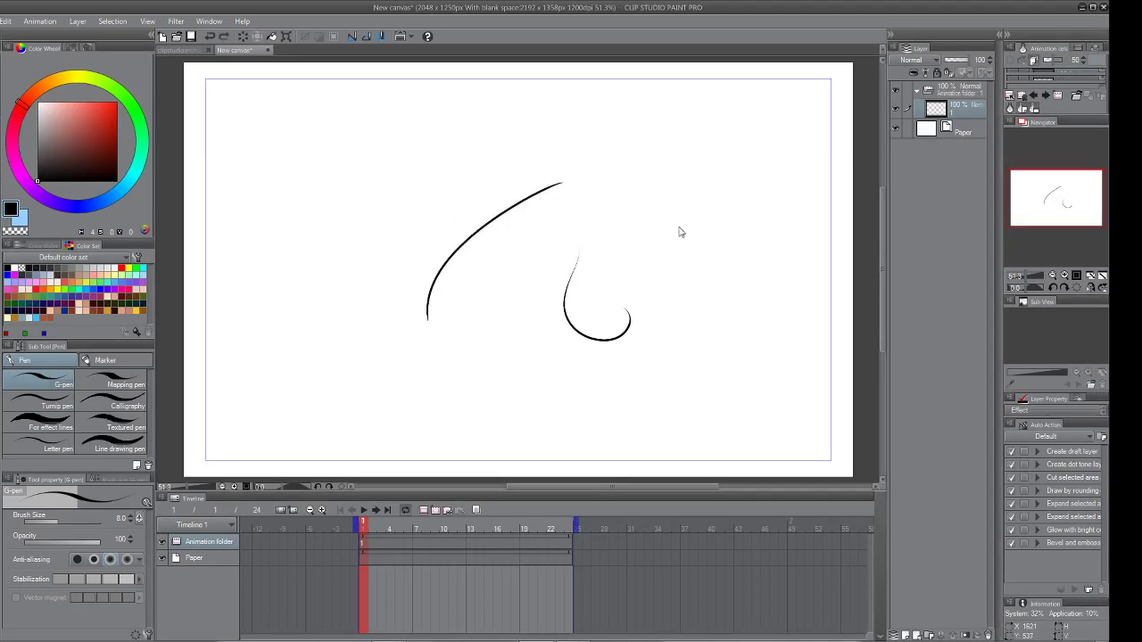
pyautogui.hotkey('ctrl', 'z')
pyautogui.hotkey('ctrl', 'z')
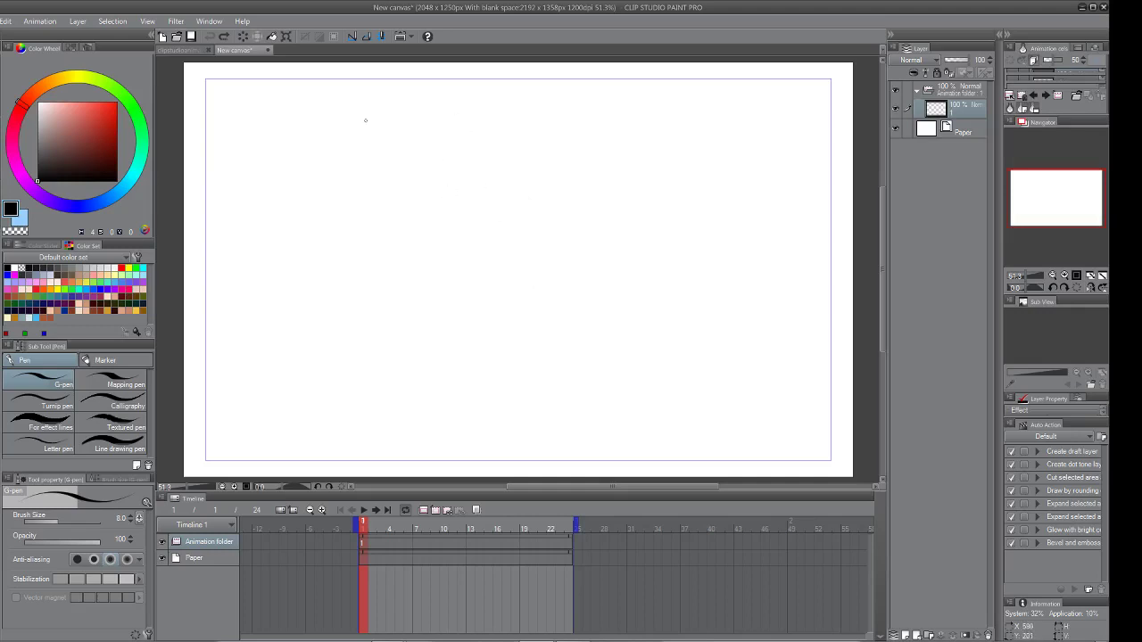
# Draw the ball circle on frame 1, then add a new animation cel at frame 3
pyautogui.moveTo(419, 188)
pyautogui.mouseDown()
pyautogui.moveTo(402, 291)
pyautogui.moveTo(450, 191)
pyautogui.moveTo(365, 225)
pyautogui.mouseUp()
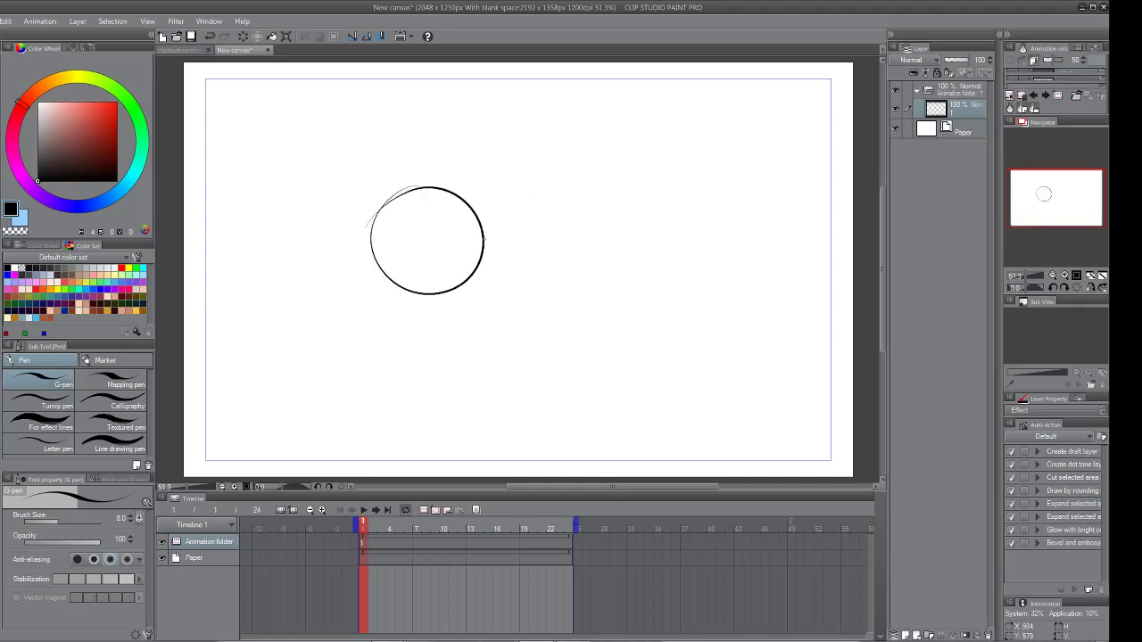
pyautogui.press('Right')
pyautogui.press('Right')
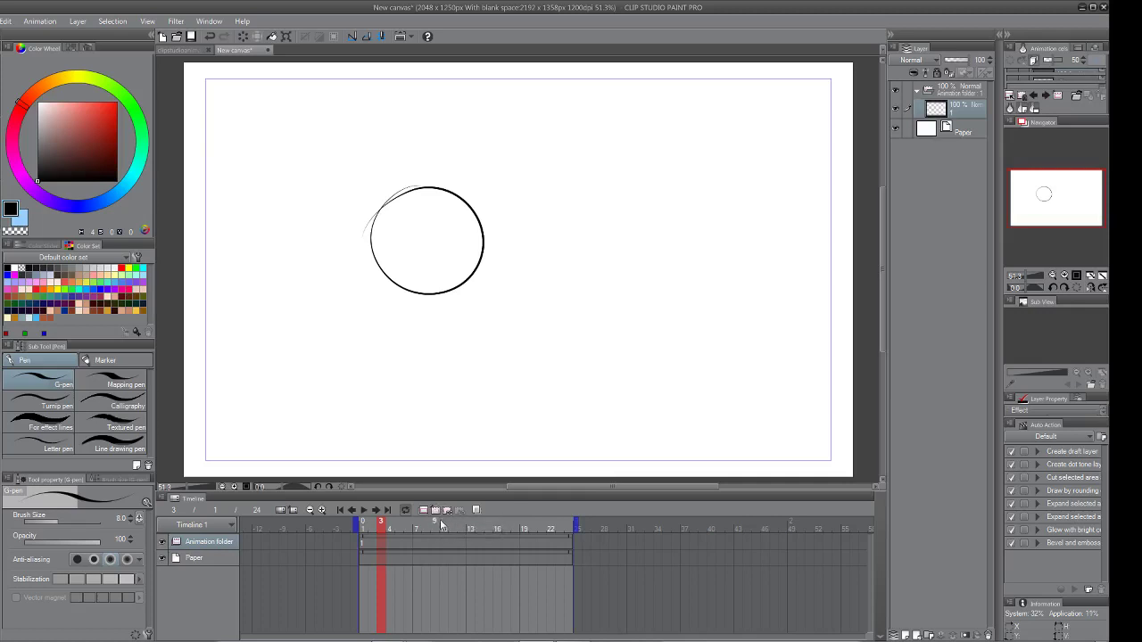
pyautogui.click(449, 507)
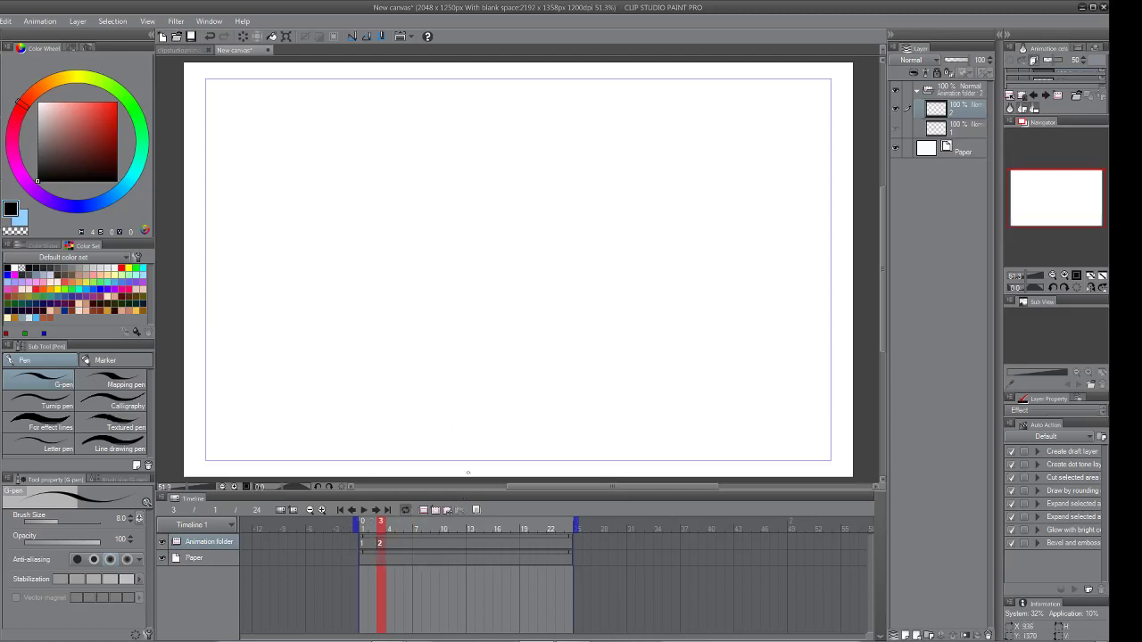
pyautogui.click(239, 19)
pyautogui.moveTo(214, 21)
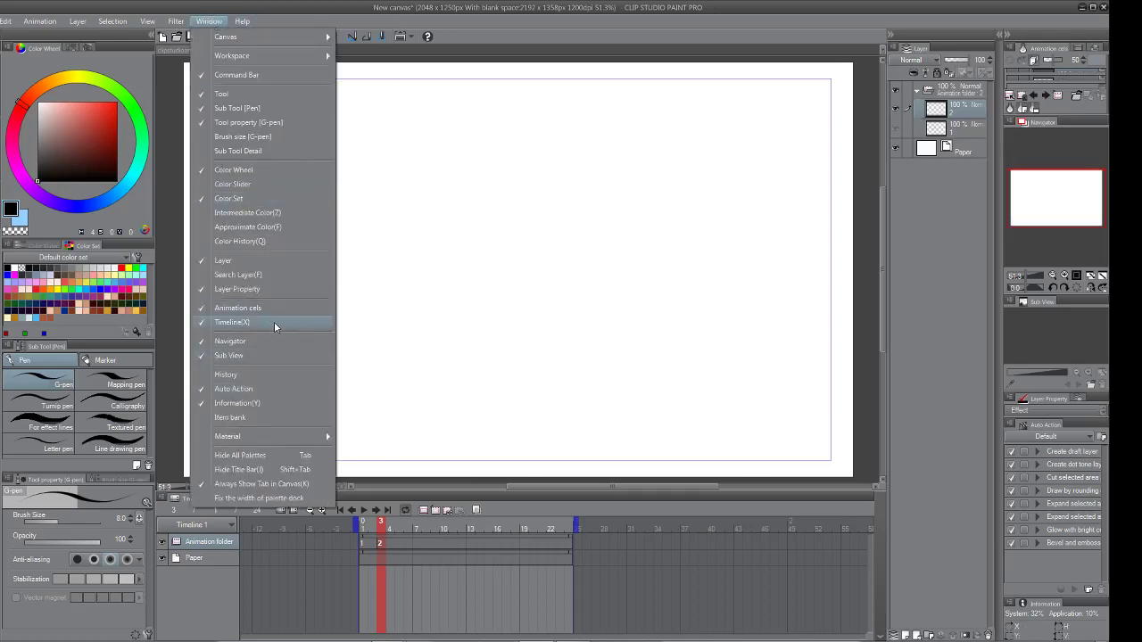
pyautogui.press('Escape')
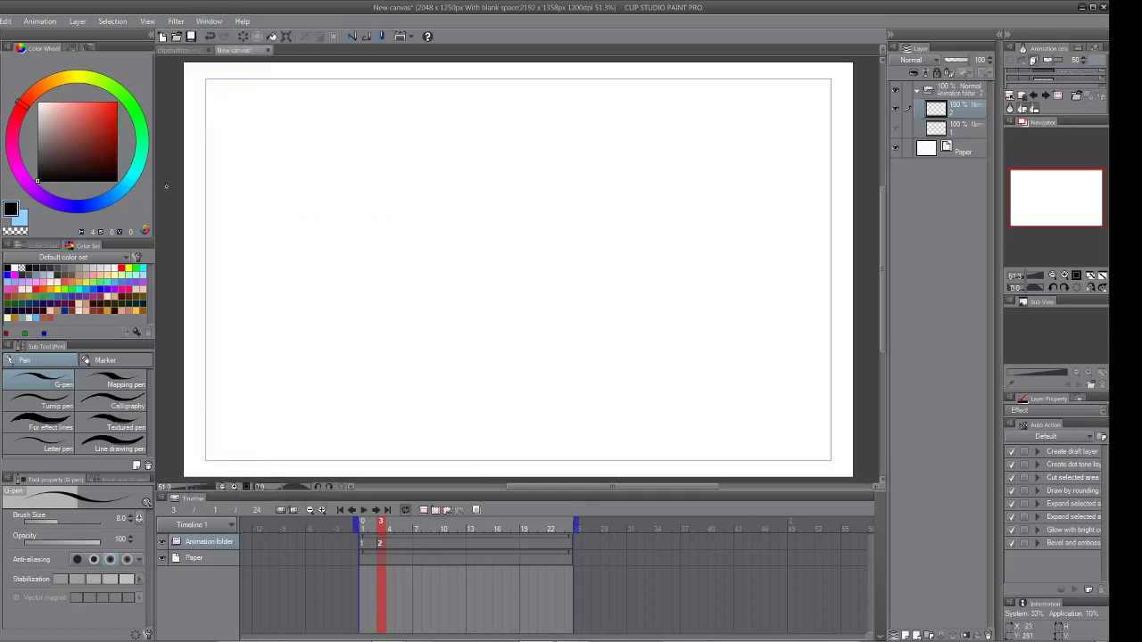
pyautogui.click(398, 488)
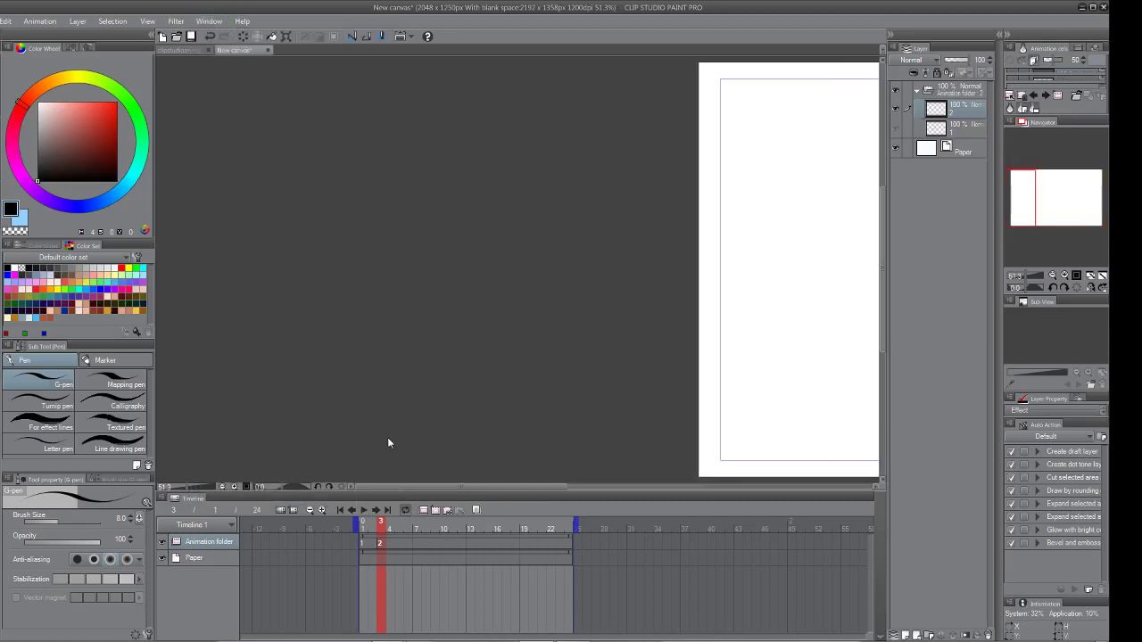
pyautogui.click(623, 486)
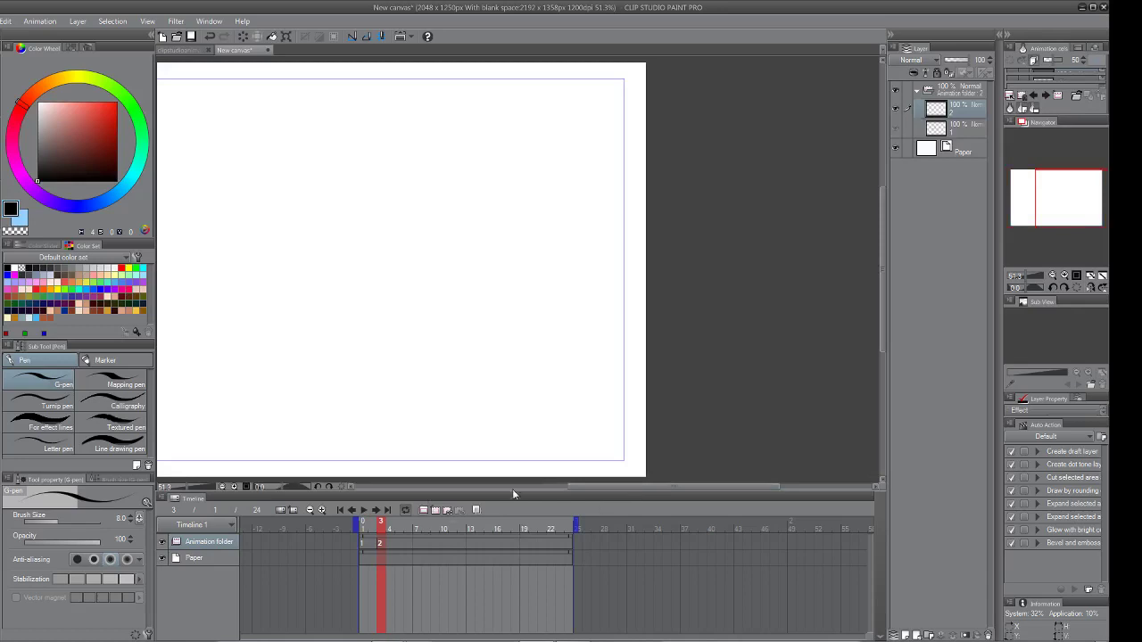
pyautogui.click(548, 487)
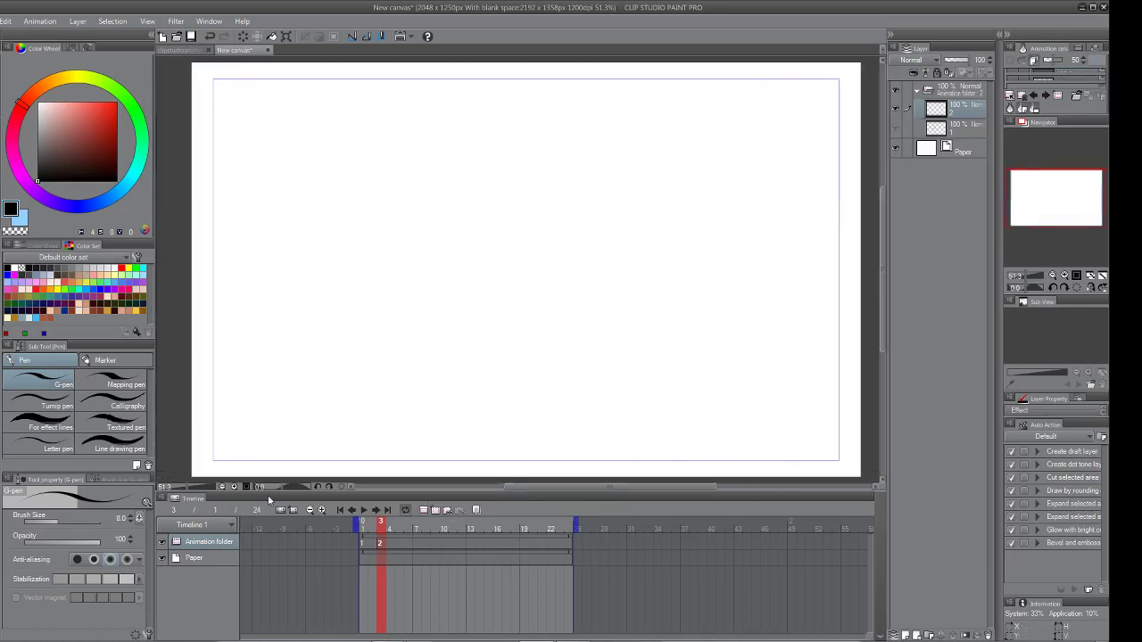
pyautogui.moveTo(268, 499); pyautogui.dragTo(384, 551)
pyautogui.moveTo(641, 487); pyautogui.dragTo(649, 486)
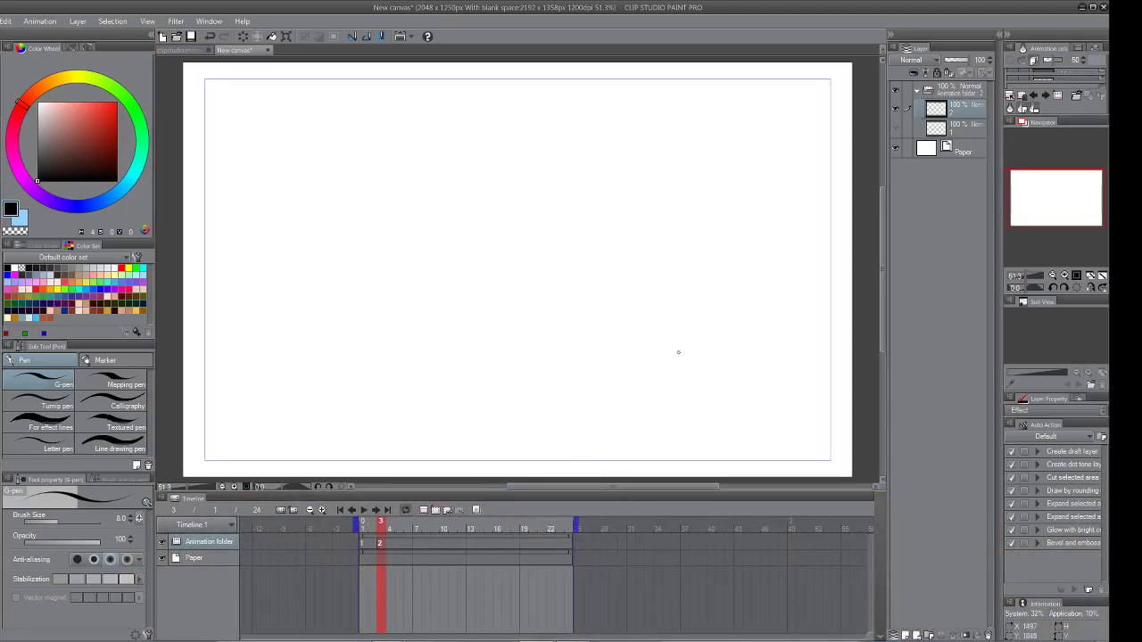
# Turn on onion skin for cel 2 and undo a stray first stroke
pyautogui.click(371, 545)
pyautogui.click(381, 545)
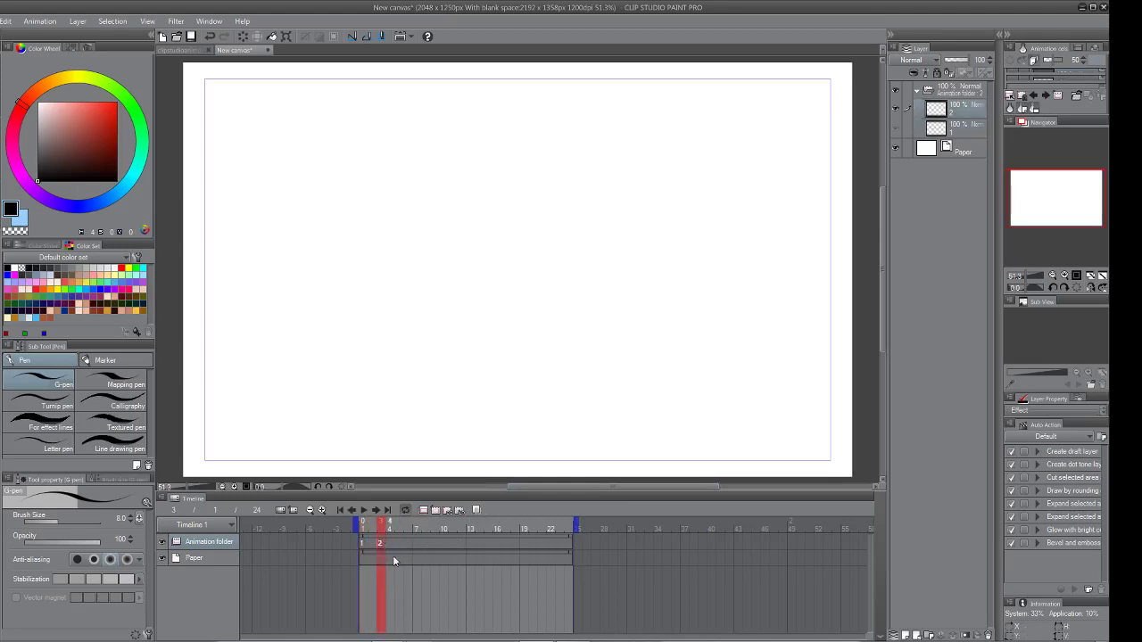
pyautogui.click(476, 510)
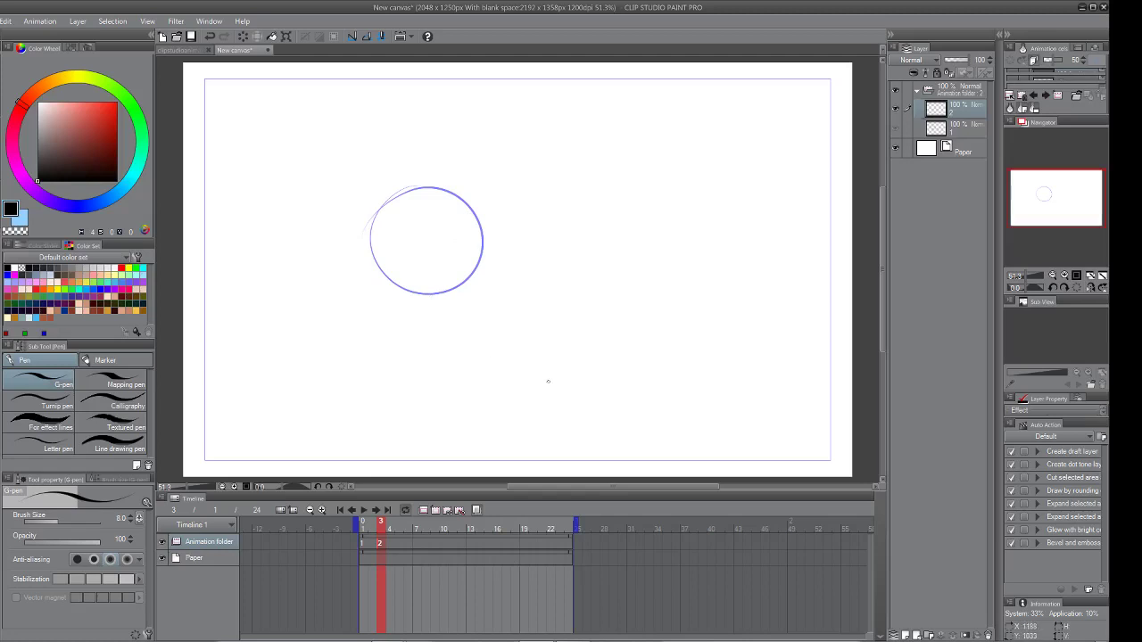
pyautogui.moveTo(435, 311)
pyautogui.mouseDown()
pyautogui.moveTo(460, 235)
pyautogui.moveTo(565, 221)
pyautogui.mouseUp()
pyautogui.hotkey('ctrl', 'z')
pyautogui.press('e')
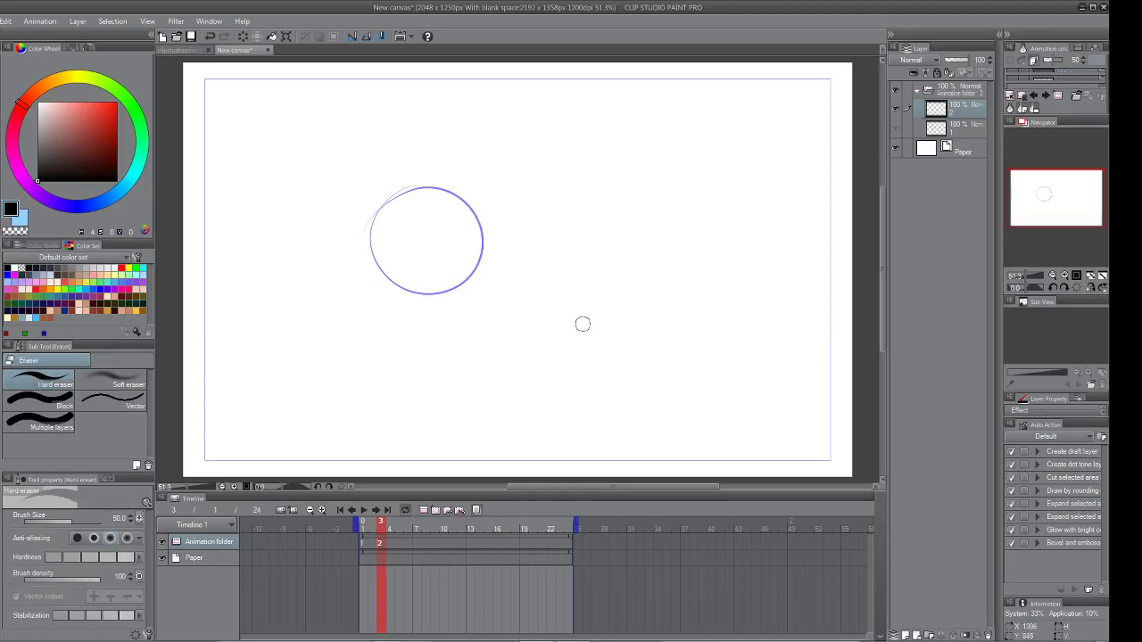
pyautogui.press('p')
pyautogui.press('p')
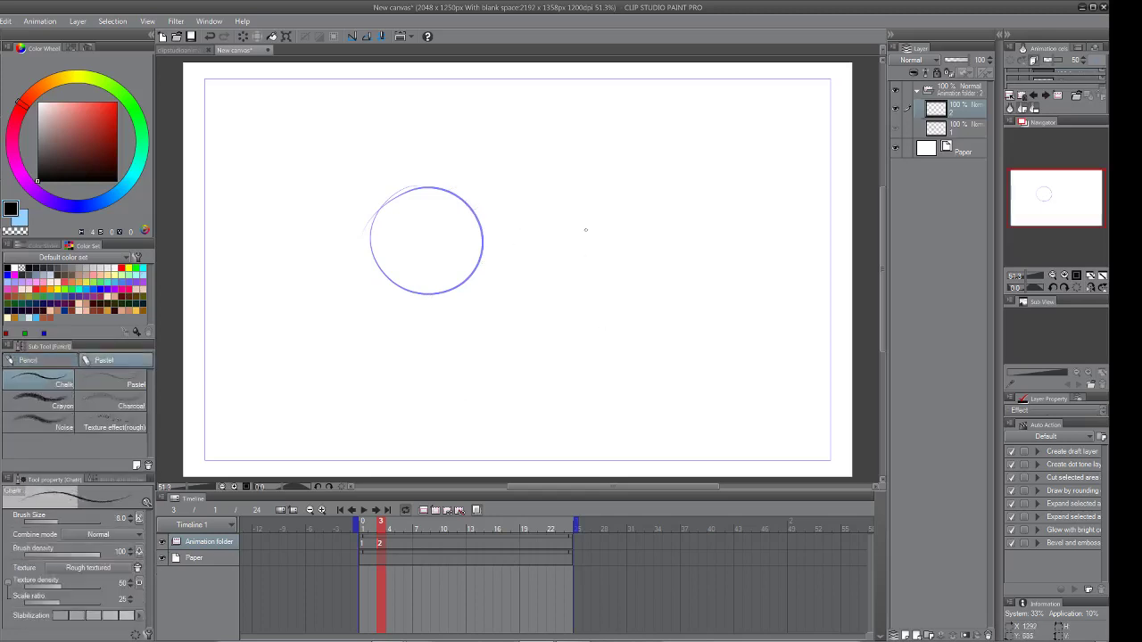
# Draw the ball's second position in chalk, right of the first circle
pyautogui.moveTo(588, 185)
pyautogui.mouseDown()
pyautogui.moveTo(498, 196)
pyautogui.moveTo(577, 280)
pyautogui.moveTo(540, 170)
pyautogui.moveTo(599, 290)
pyautogui.moveTo(534, 187)
pyautogui.mouseUp()
pyautogui.hotkey('ctrl', 'z')
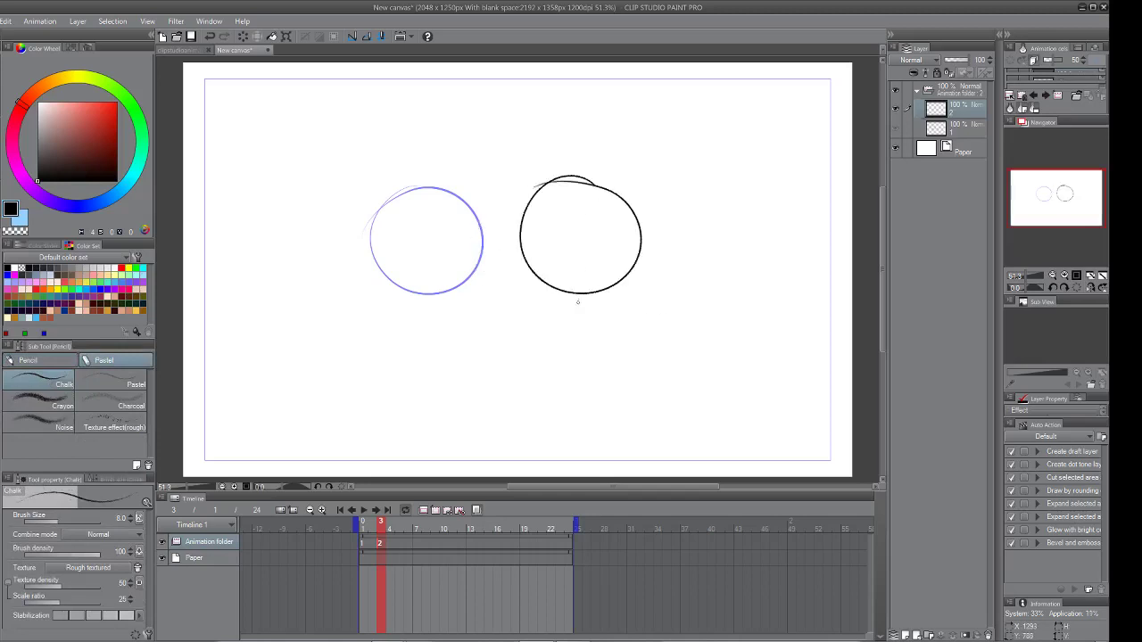
pyautogui.press('e')
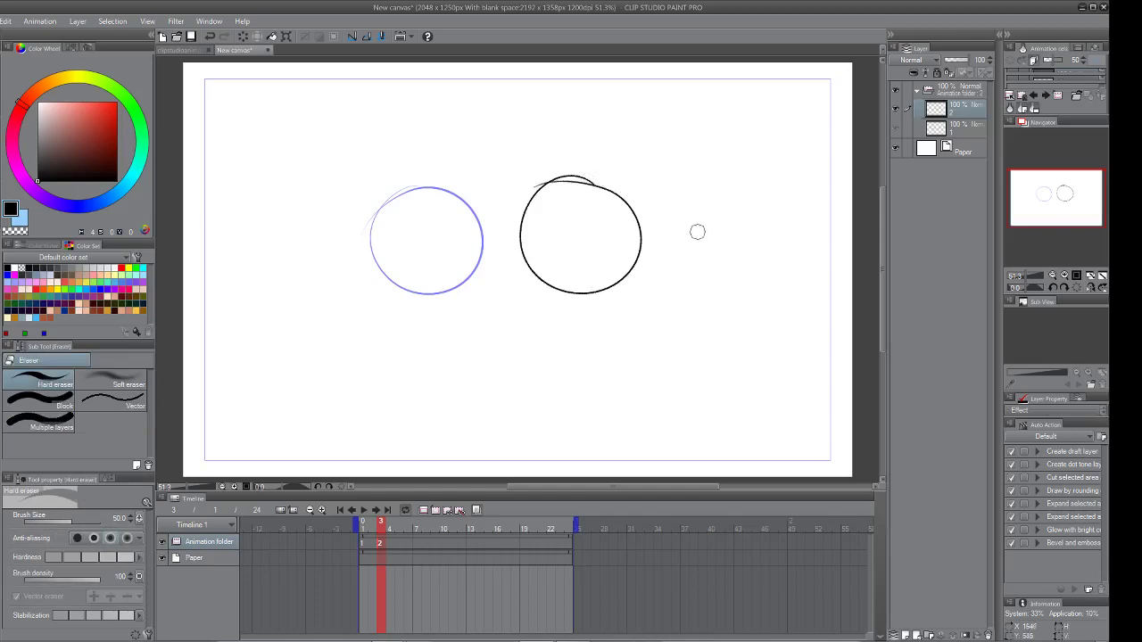
pyautogui.hotkey('ctrl', 'z')
pyautogui.press('p')
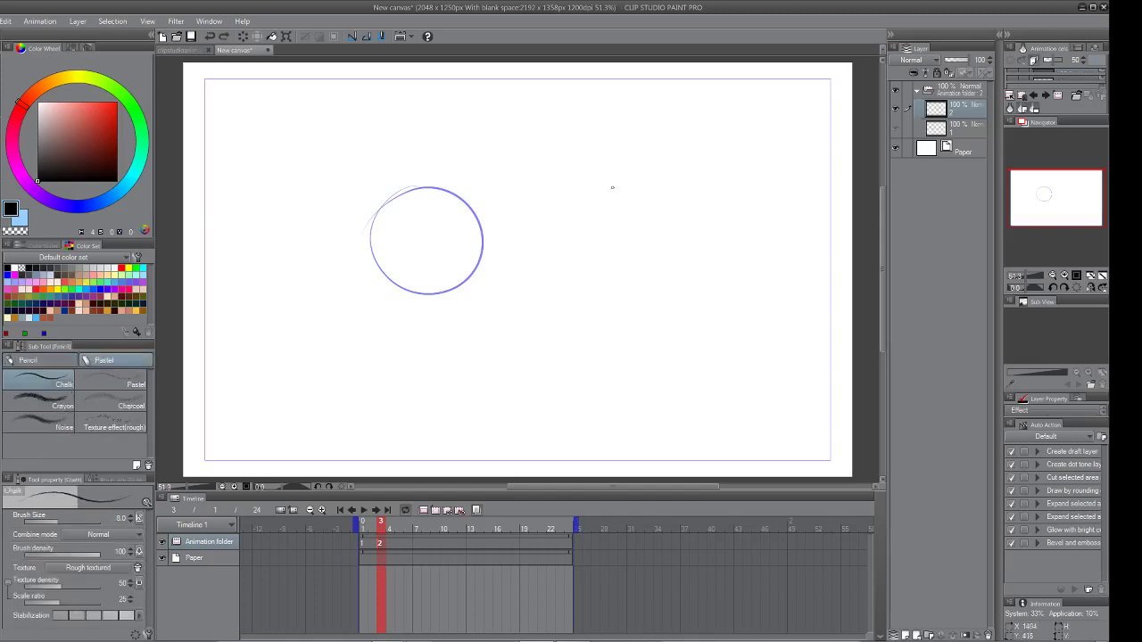
pyautogui.moveTo(613, 177)
pyautogui.mouseDown()
pyautogui.moveTo(574, 187)
pyautogui.moveTo(553, 218)
pyautogui.moveTo(565, 277)
pyautogui.moveTo(642, 269)
pyautogui.moveTo(657, 230)
pyautogui.moveTo(597, 179)
pyautogui.mouseUp()
pyautogui.press('e')
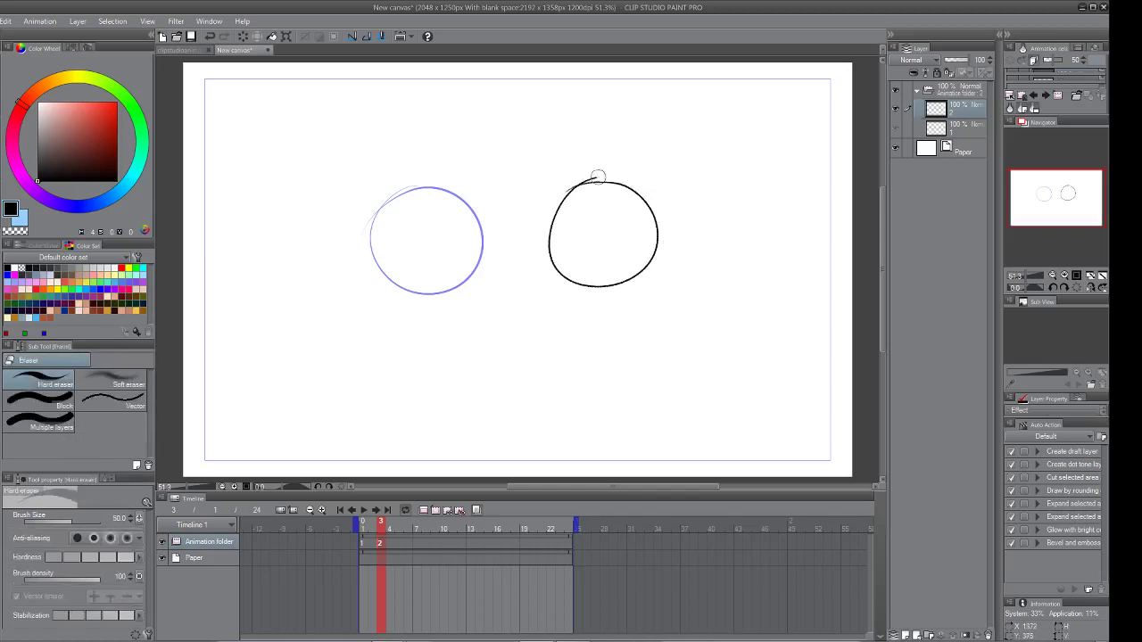
pyautogui.press('p')
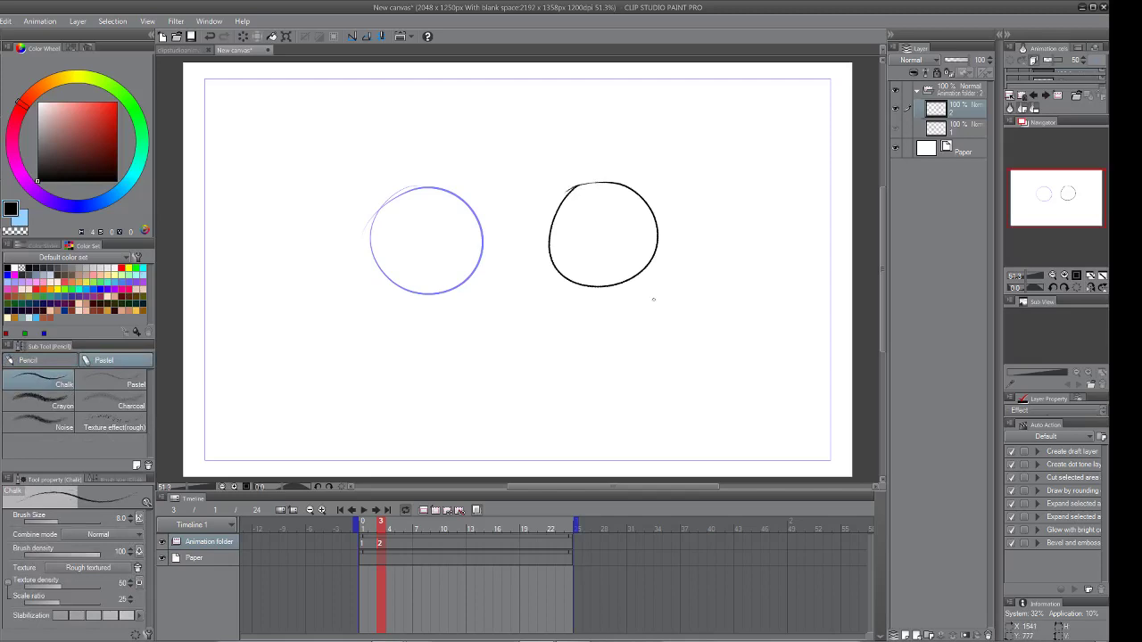
# Add cel 3 at frame 5 and draw the third ball near the right edge
pyautogui.click(398, 543)
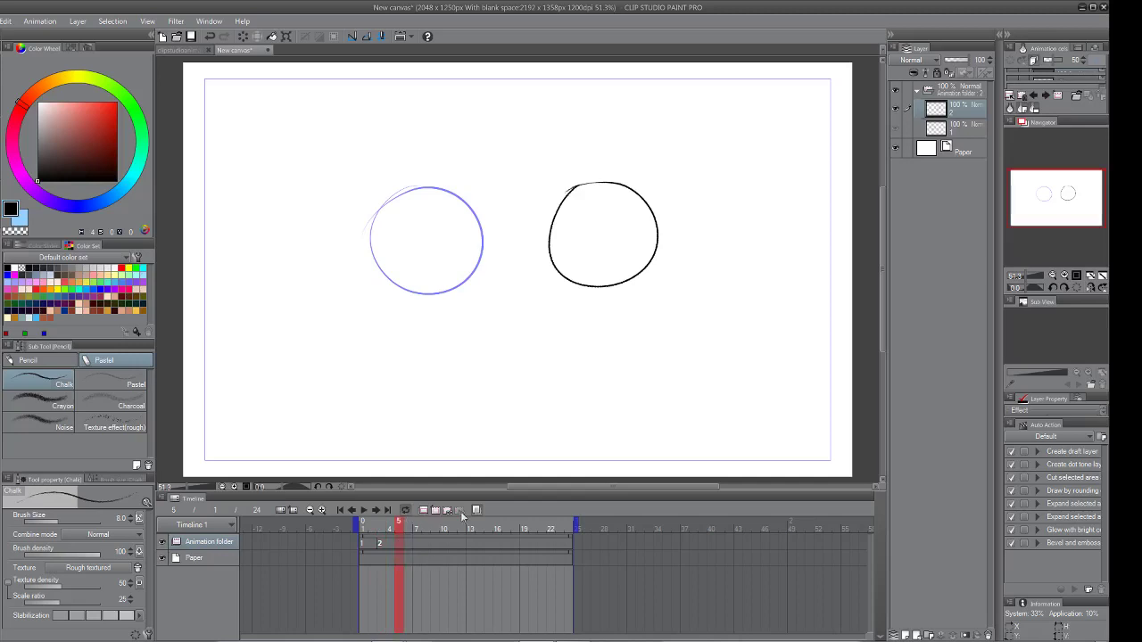
pyautogui.click(435, 511)
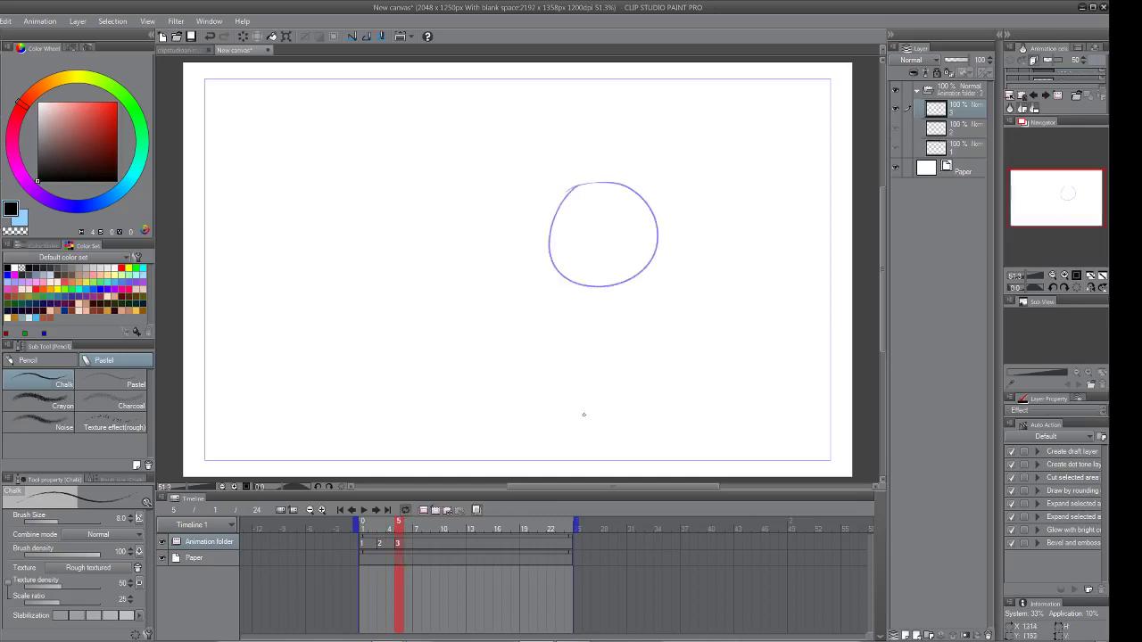
pyautogui.moveTo(830, 171)
pyautogui.mouseDown()
pyautogui.moveTo(792, 171)
pyautogui.moveTo(746, 228)
pyautogui.moveTo(761, 270)
pyautogui.moveTo(823, 280)
pyautogui.moveTo(853, 214)
pyautogui.moveTo(782, 168)
pyautogui.moveTo(746, 231)
pyautogui.moveTo(801, 273)
pyautogui.moveTo(841, 221)
pyautogui.moveTo(799, 163)
pyautogui.moveTo(747, 219)
pyautogui.moveTo(767, 274)
pyautogui.moveTo(845, 260)
pyautogui.moveTo(806, 159)
pyautogui.mouseUp()
pyautogui.hotkey('ctrl', 'z')
pyautogui.hotkey('ctrl', 'z')
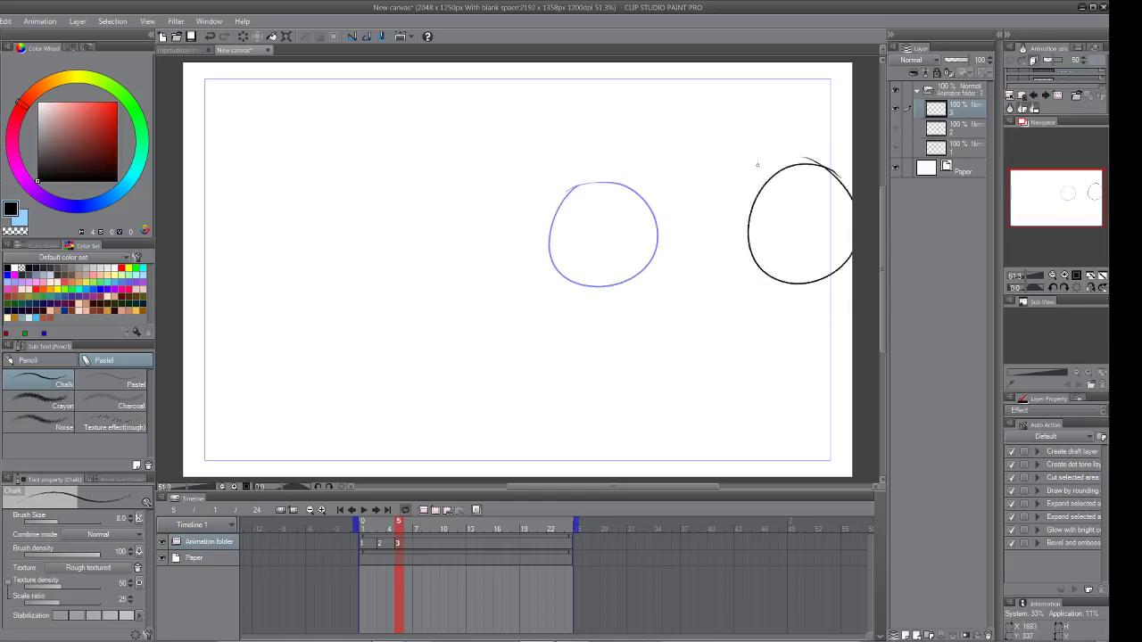
pyautogui.hotkey('ctrl', 'z')
pyautogui.moveTo(761, 198)
pyautogui.mouseDown()
pyautogui.moveTo(799, 175)
pyautogui.moveTo(819, 275)
pyautogui.moveTo(745, 240)
pyautogui.moveTo(805, 176)
pyautogui.mouseUp()
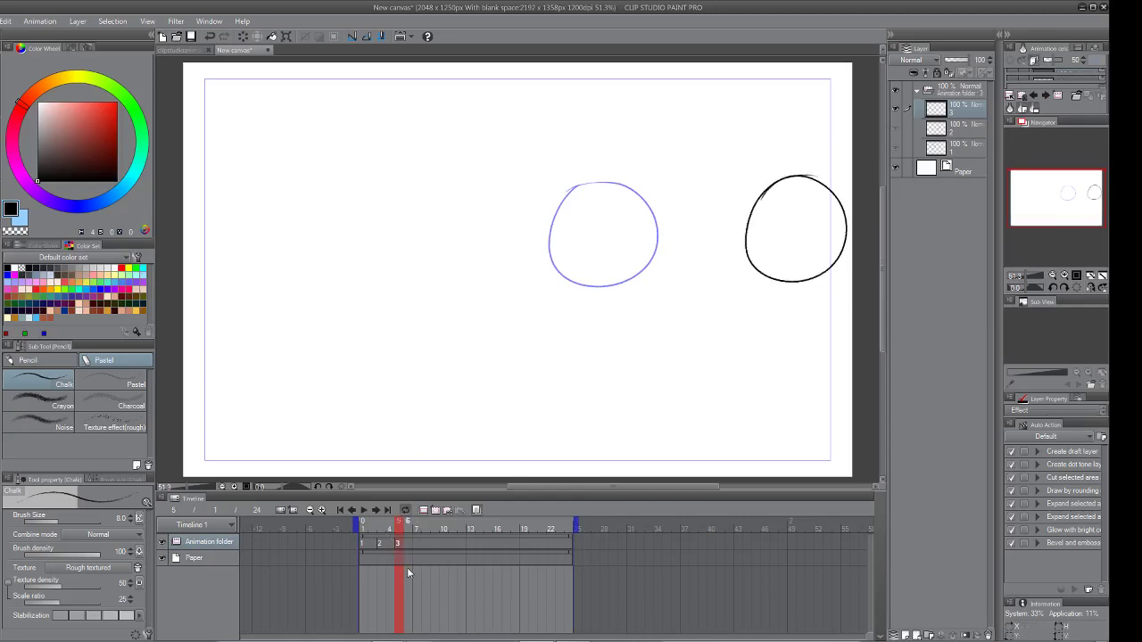
pyautogui.click(367, 546)
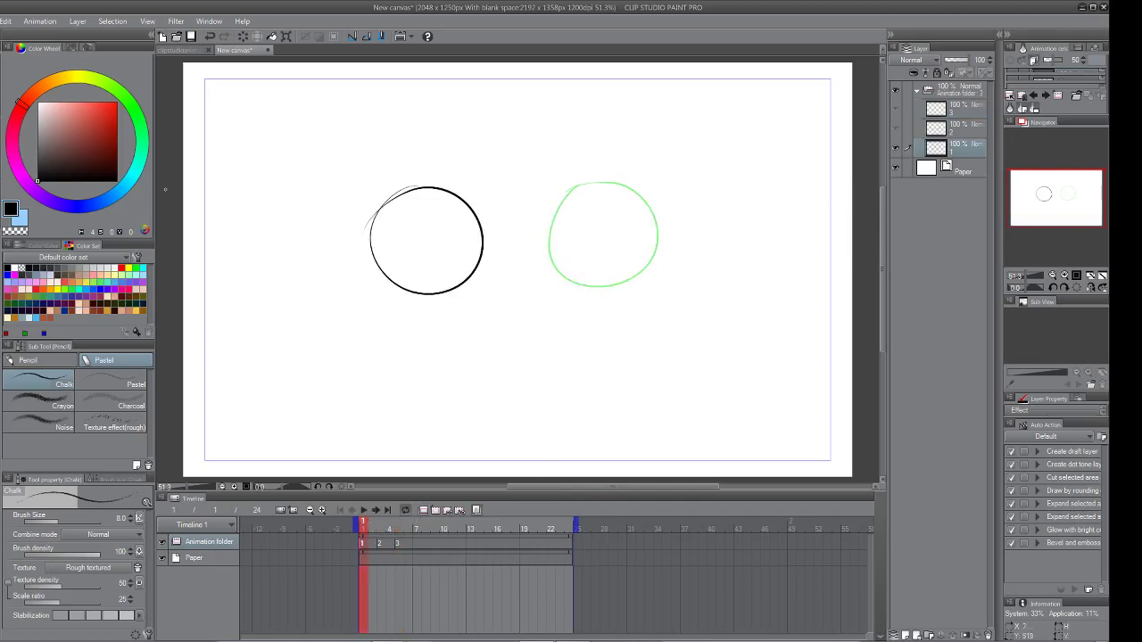
# Pick red, test-fill the frame 1 ball with the Fill tool, then undo it
pyautogui.moveTo(98, 118)
pyautogui.mouseDown()
pyautogui.moveTo(111, 105)
pyautogui.moveTo(179, 112)
pyautogui.mouseUp()
pyautogui.press('g')
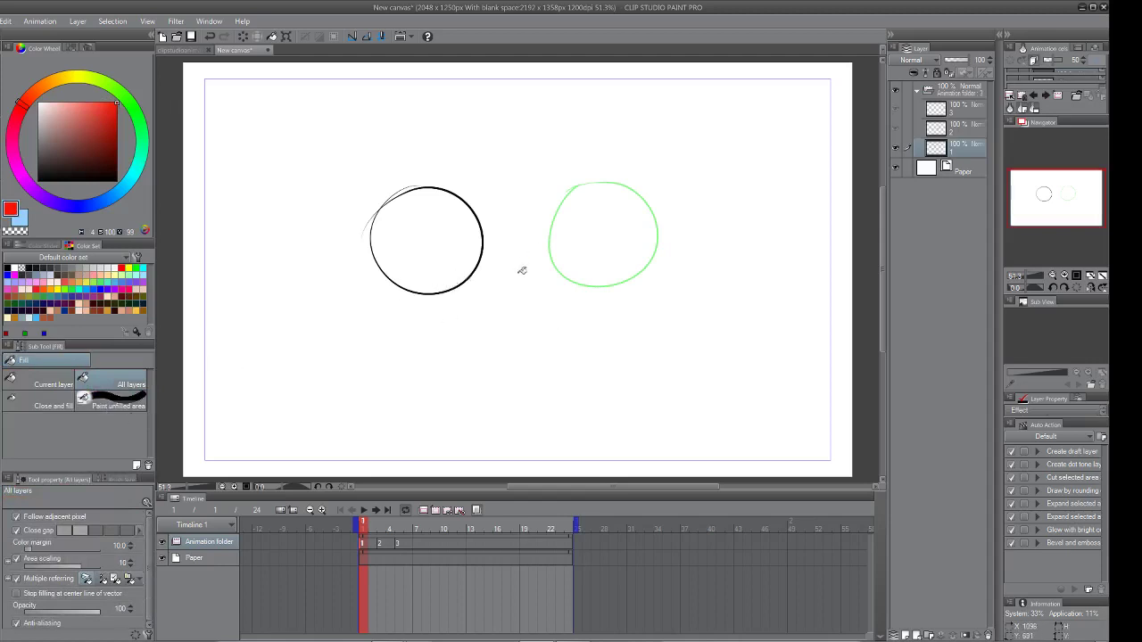
pyautogui.click(455, 243)
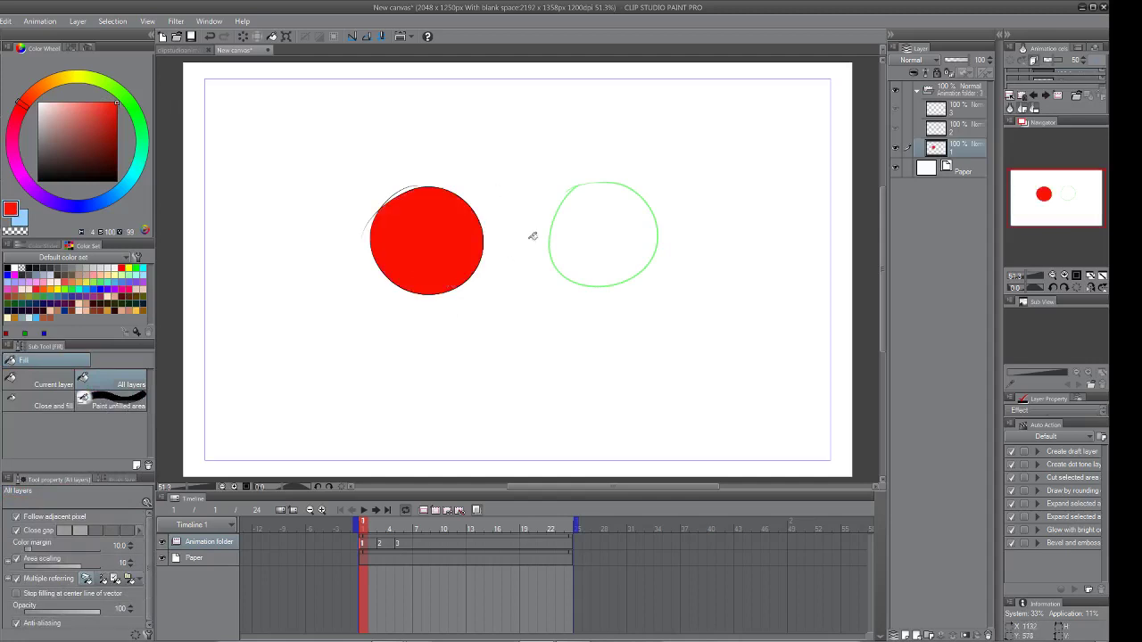
pyautogui.hotkey('ctrl', 'z')
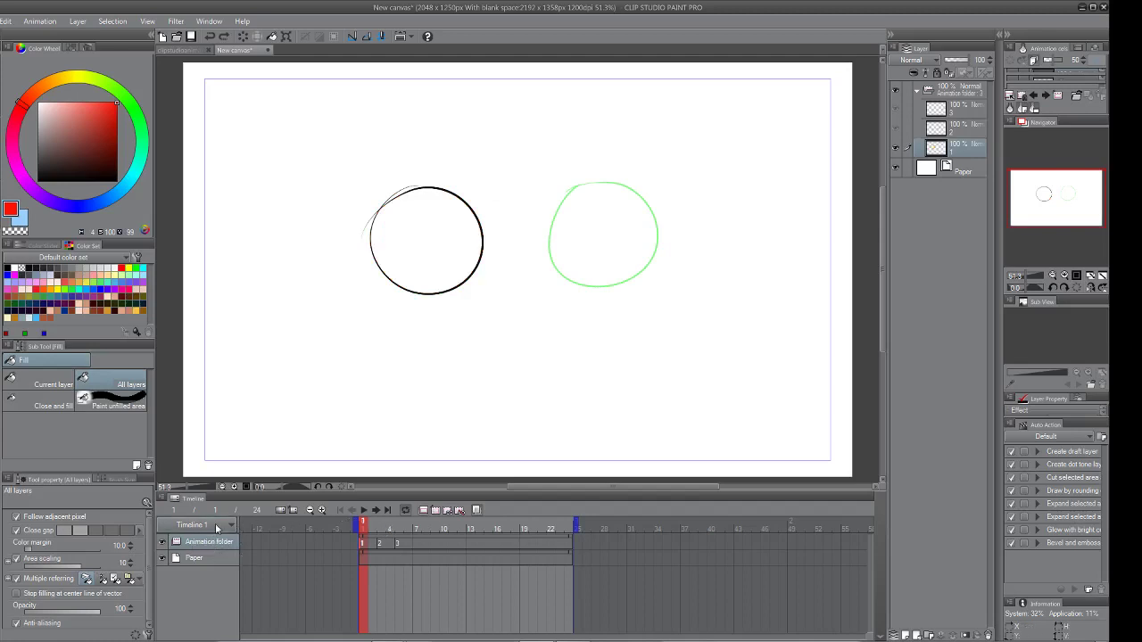
# Add an animation folder below Animation folder, rename it 'color', and give it cel 1
pyautogui.click(424, 510)
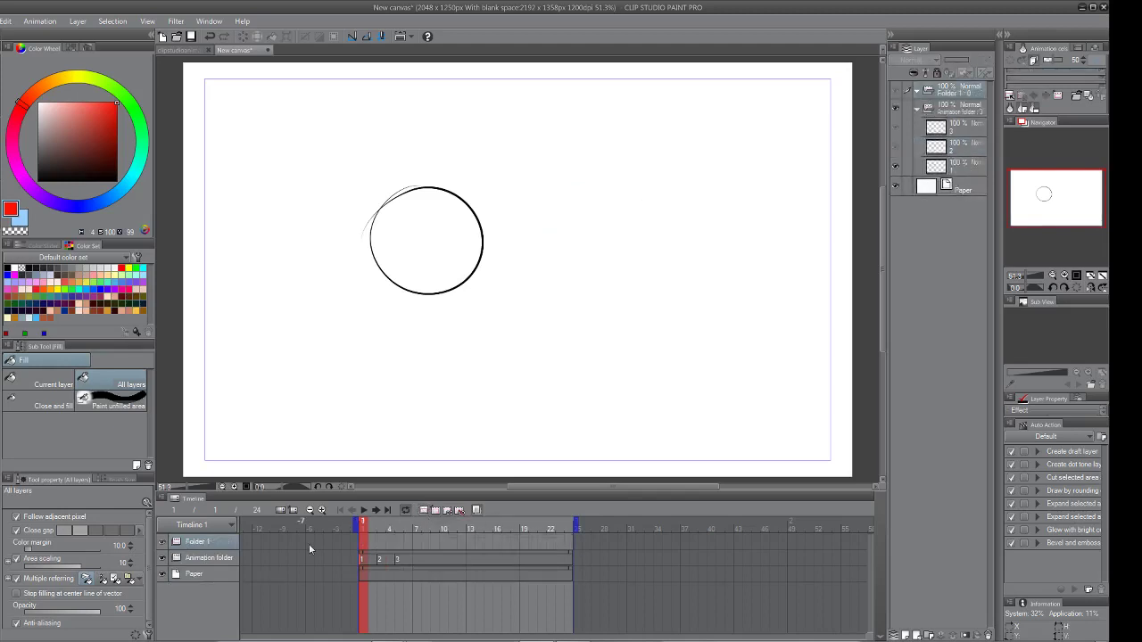
pyautogui.moveTo(215, 547); pyautogui.dragTo(212, 574)
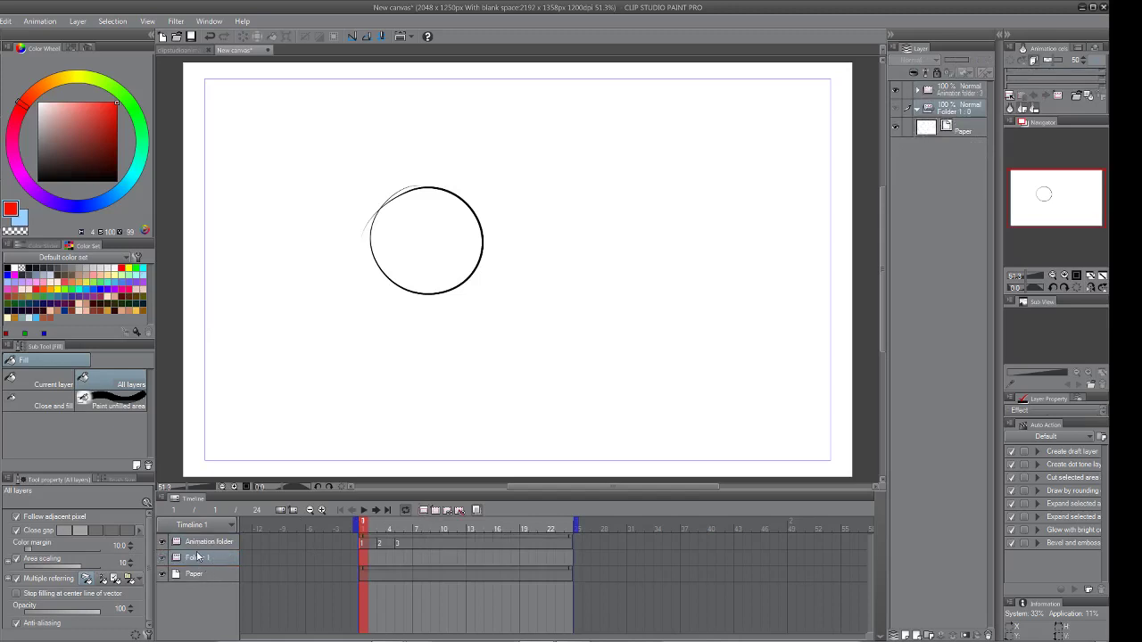
pyautogui.doubleClick(203, 558)
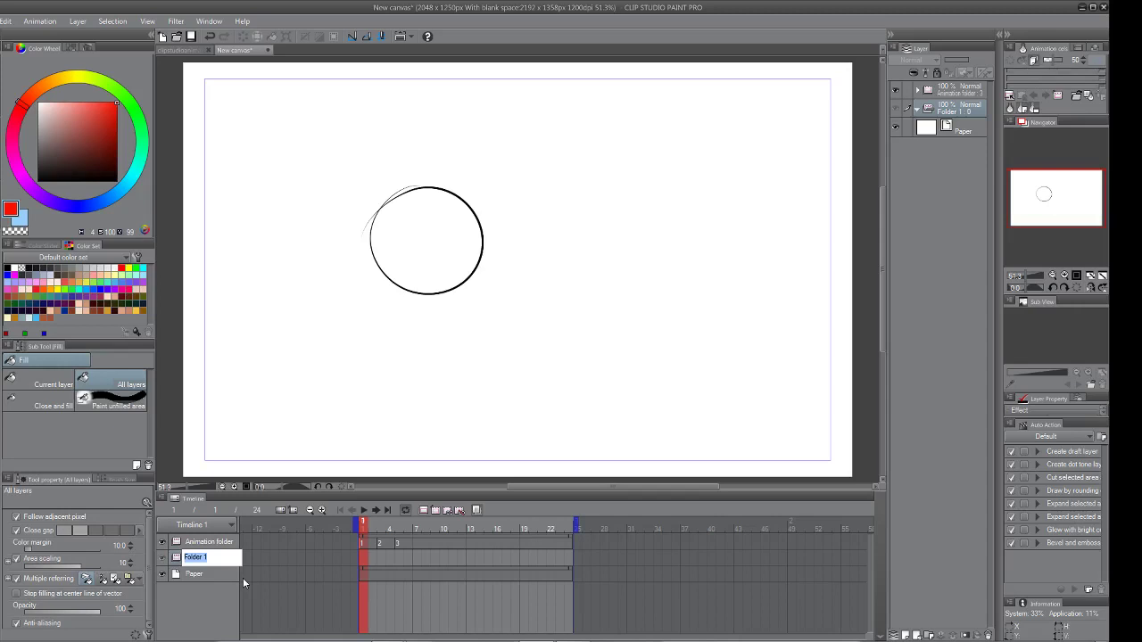
pyautogui.write('color')
pyautogui.press('Return')
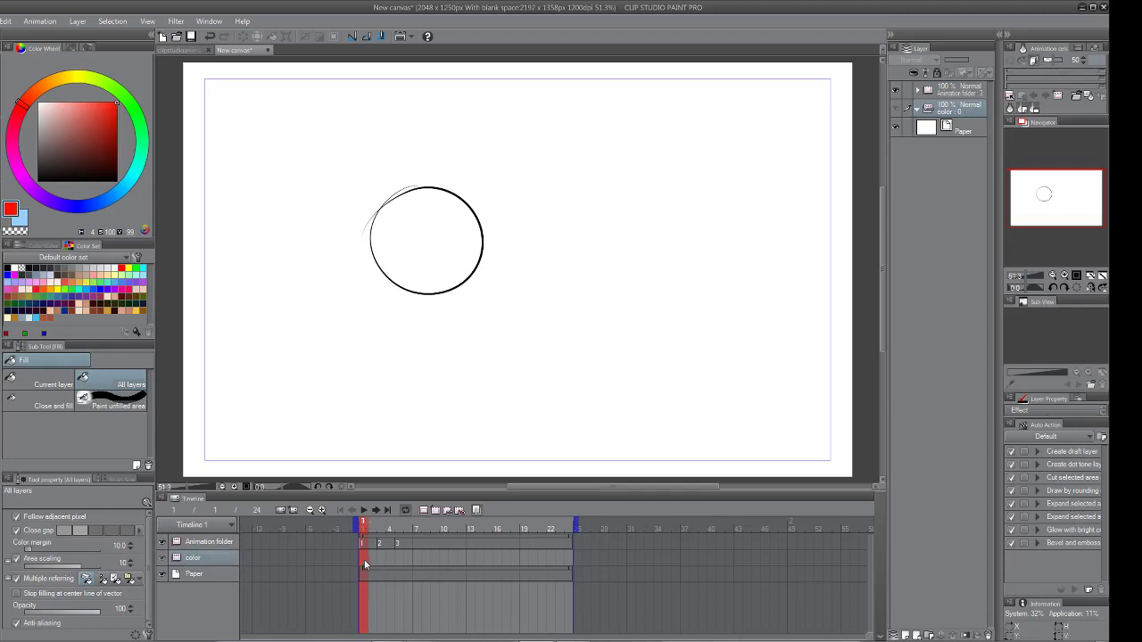
pyautogui.click(435, 511)
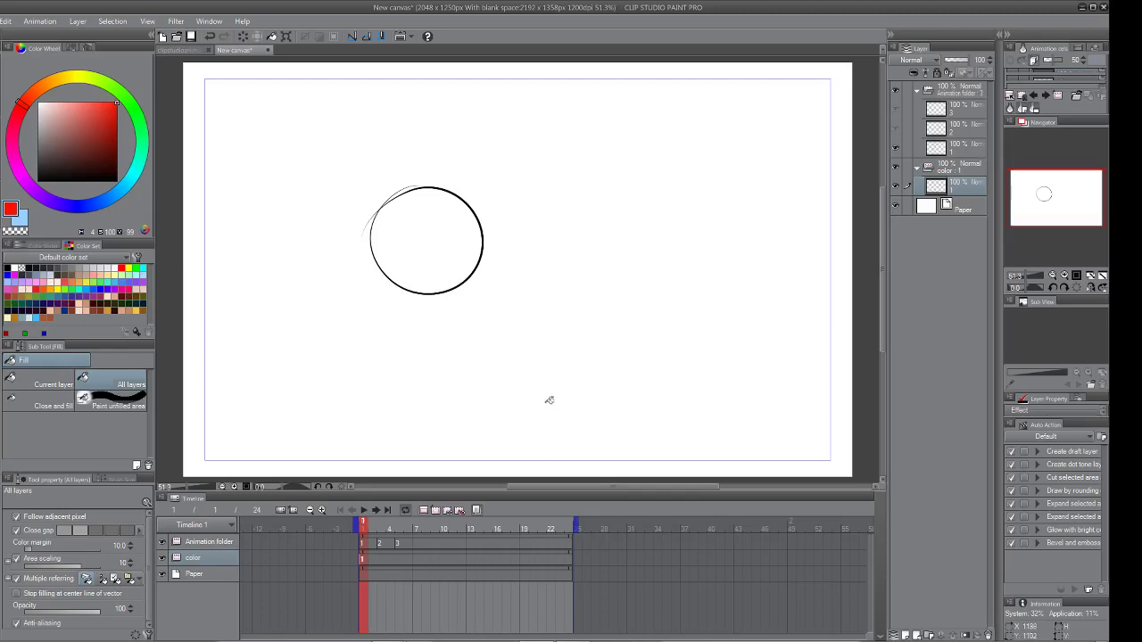
# Pick green and fill the balls on color cels at frames 1 and 3
pyautogui.click(108, 93)
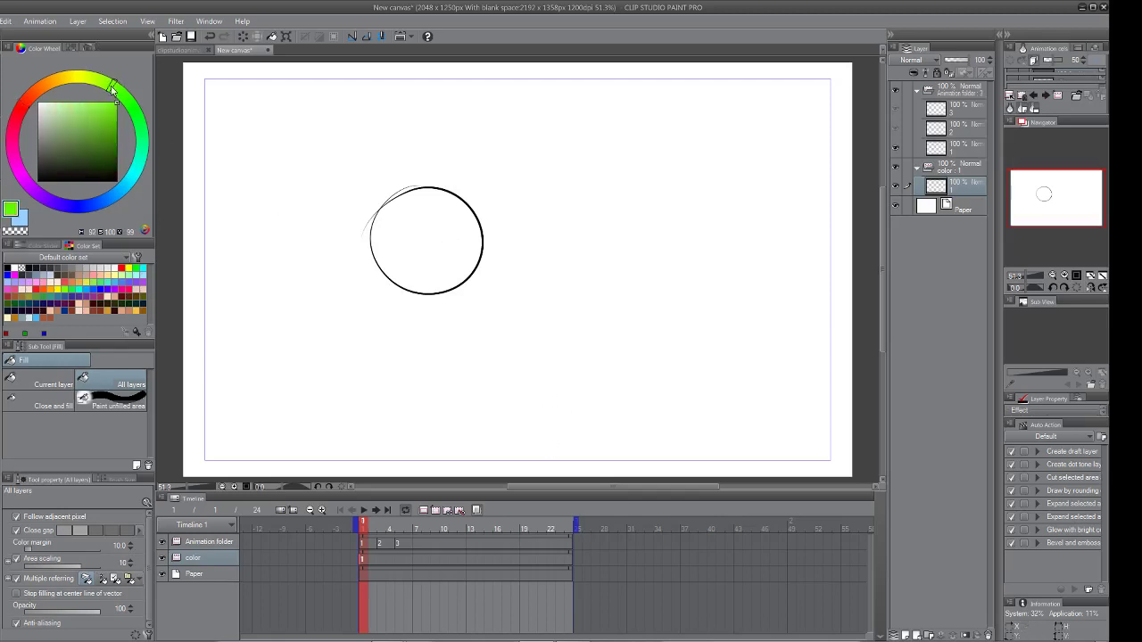
pyautogui.click(109, 113)
pyautogui.click(468, 242)
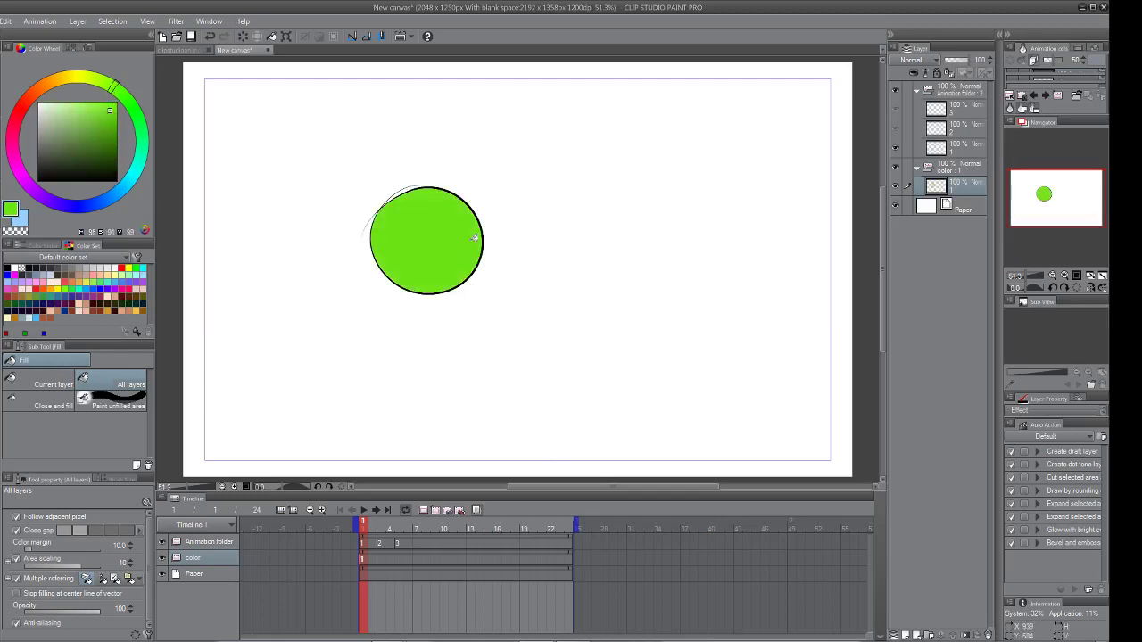
pyautogui.click(399, 550)
pyautogui.click(386, 563)
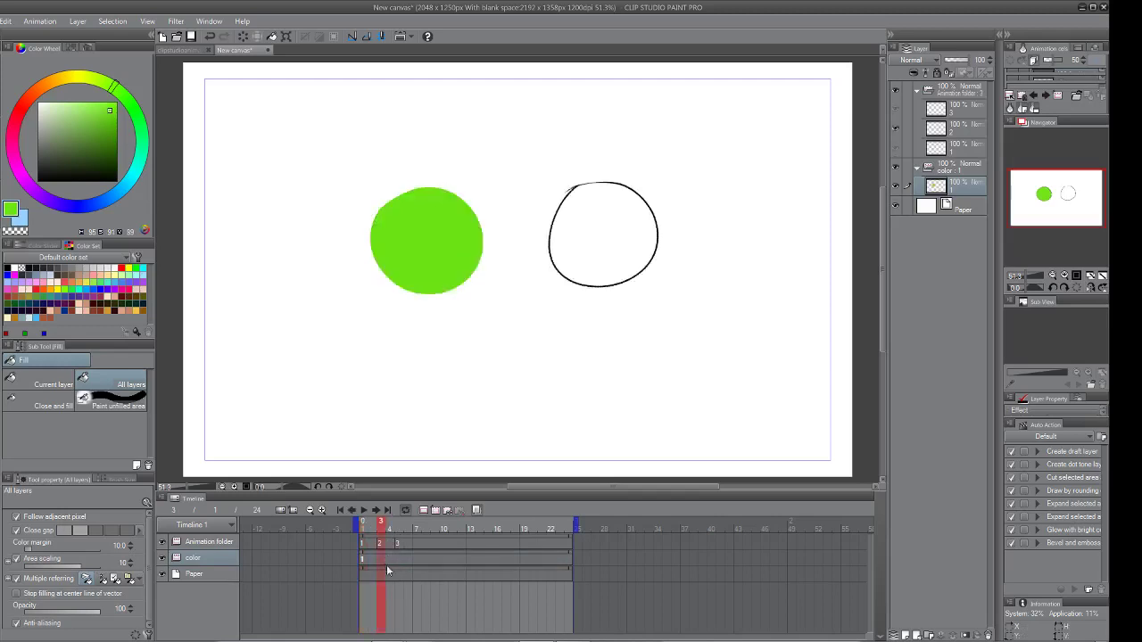
pyautogui.click(436, 511)
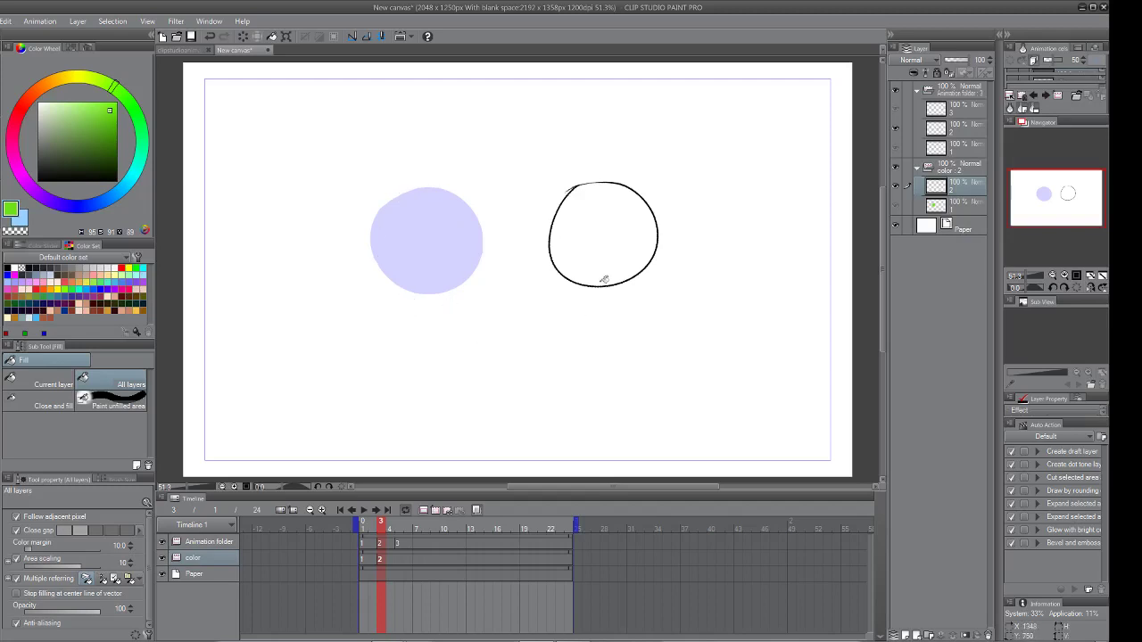
pyautogui.click(616, 253)
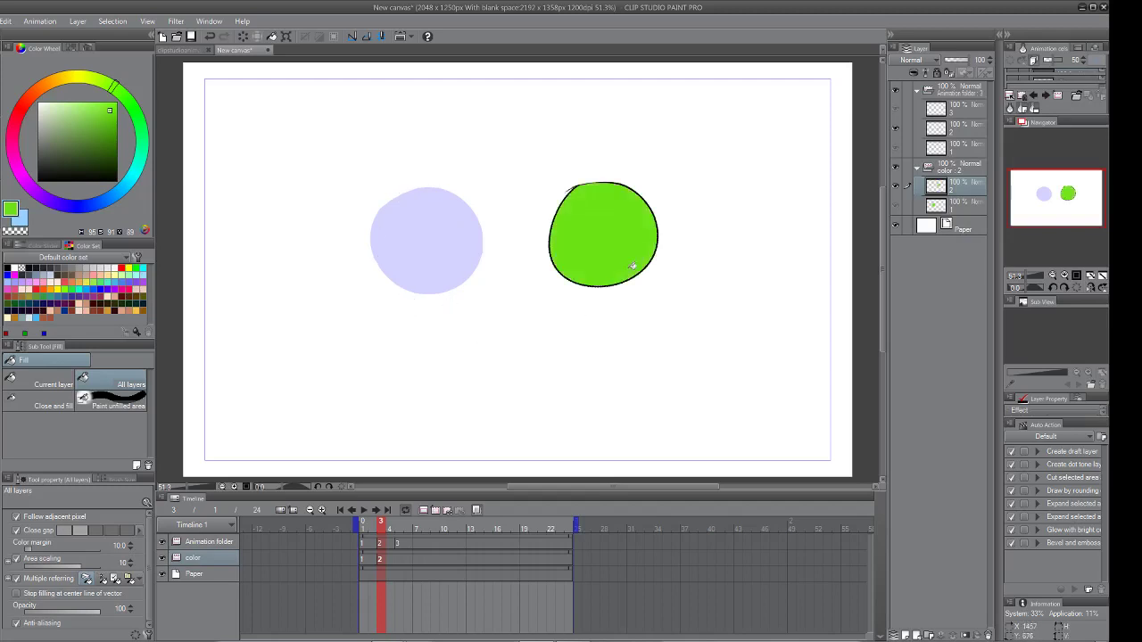
# Fill the frame 5 ball green on a new color cel, then add cel 4 at frame 7 on both tracks
pyautogui.click(398, 570)
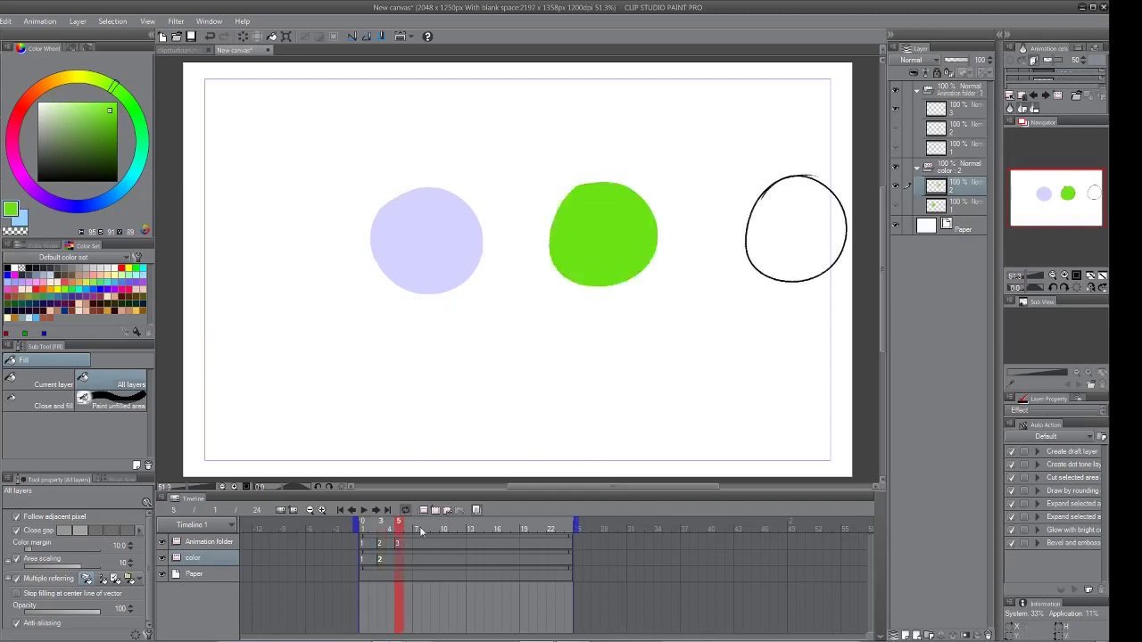
pyautogui.click(434, 509)
pyautogui.click(817, 210)
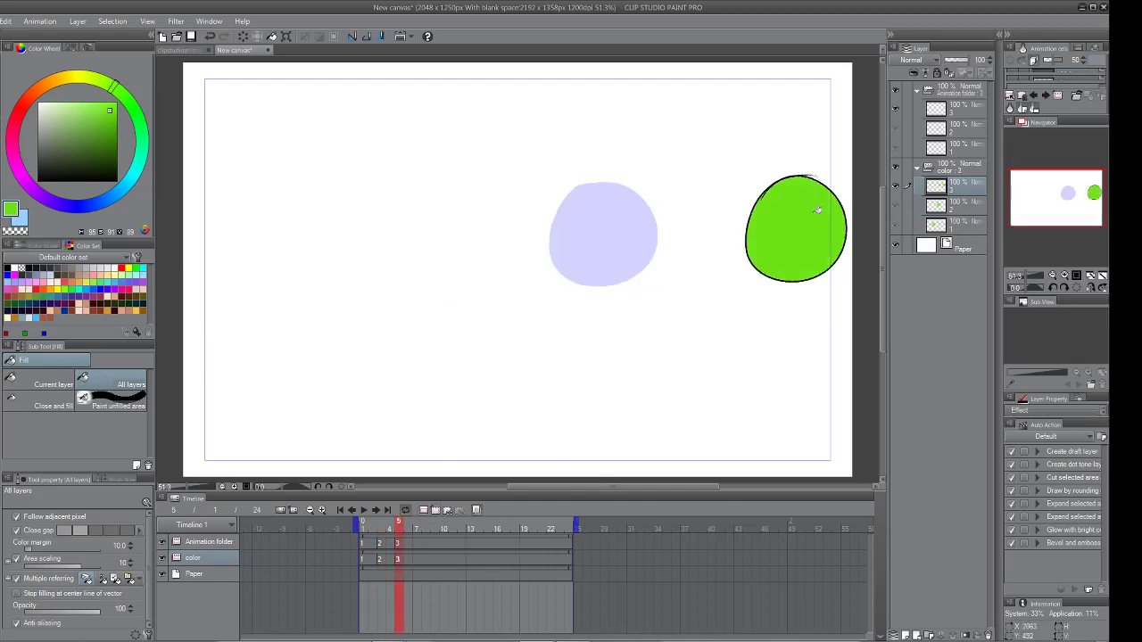
pyautogui.click(416, 544)
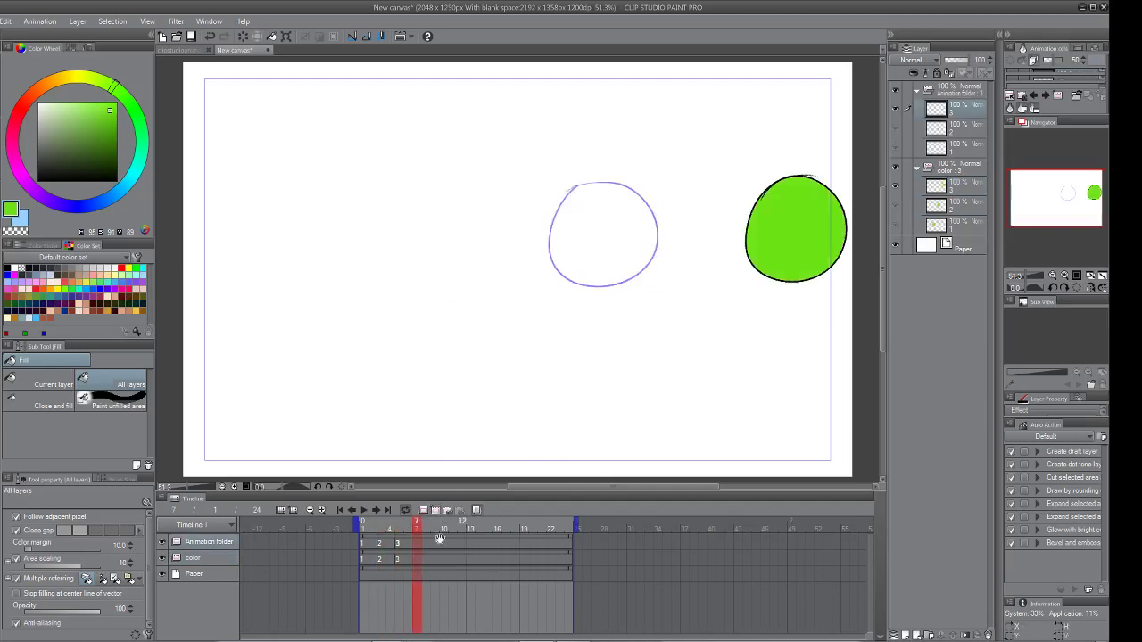
pyautogui.click(441, 511)
pyautogui.click(418, 559)
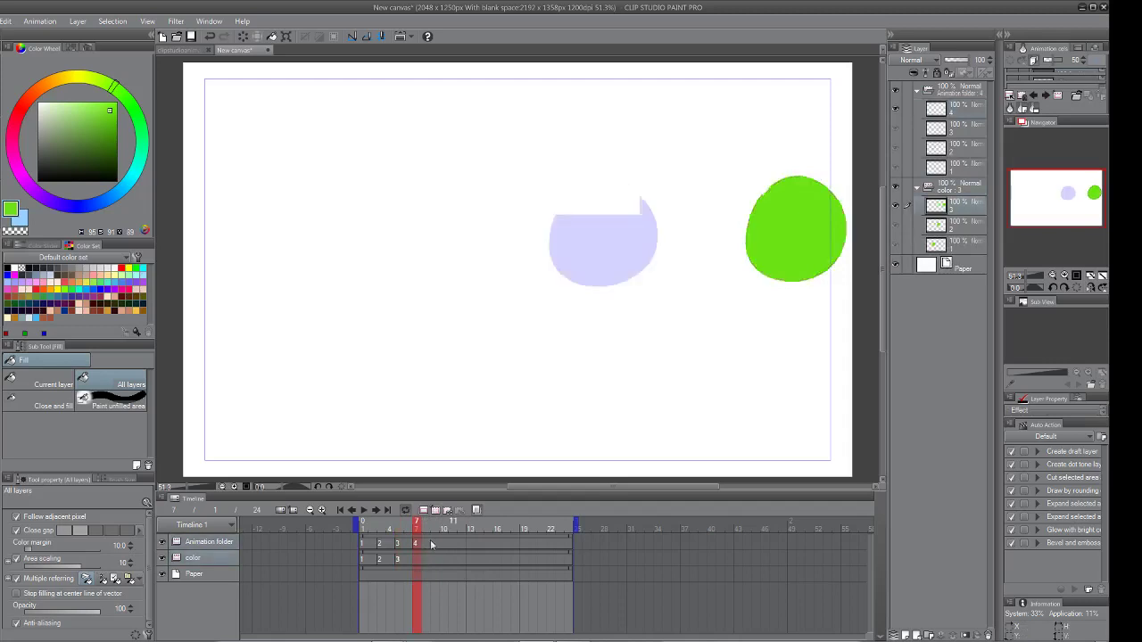
pyautogui.click(437, 514)
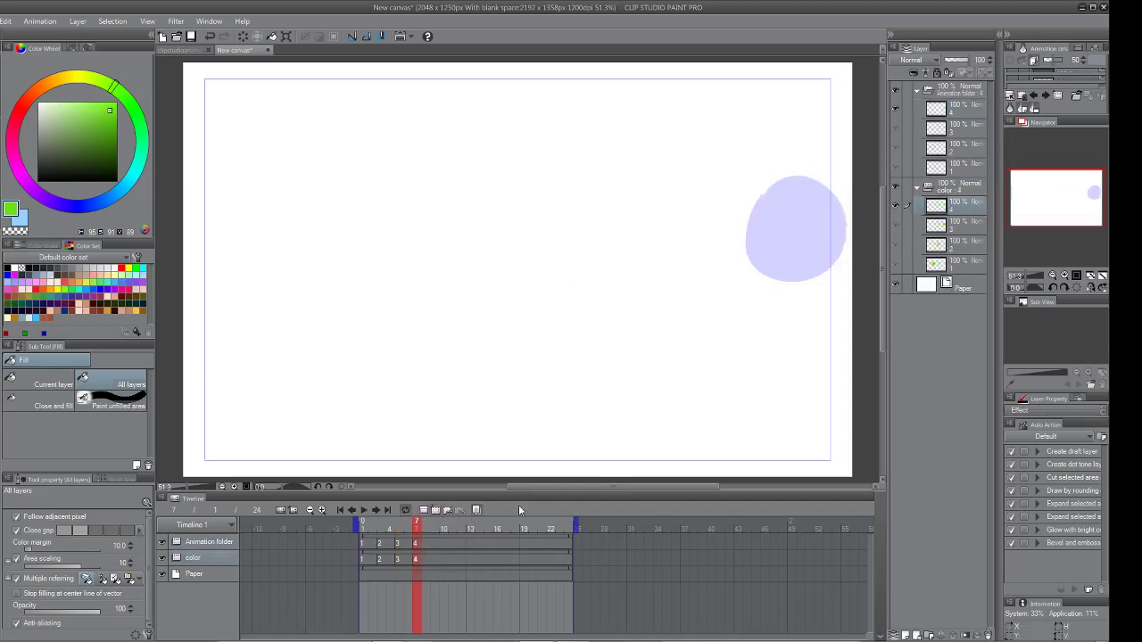
pyautogui.click(364, 526)
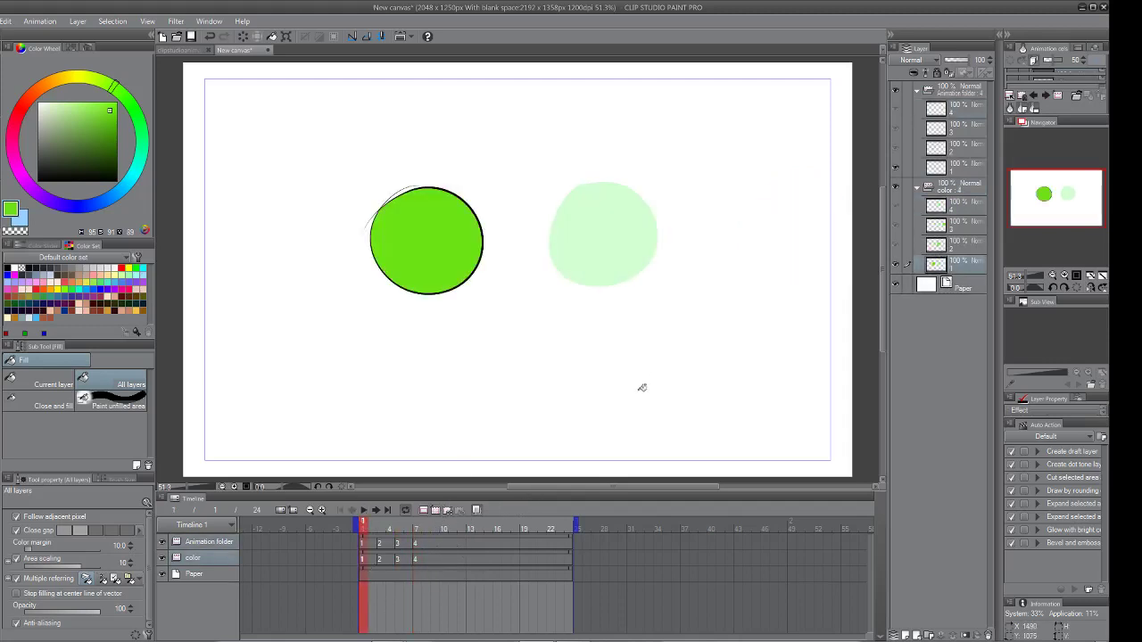
pyautogui.click(416, 557)
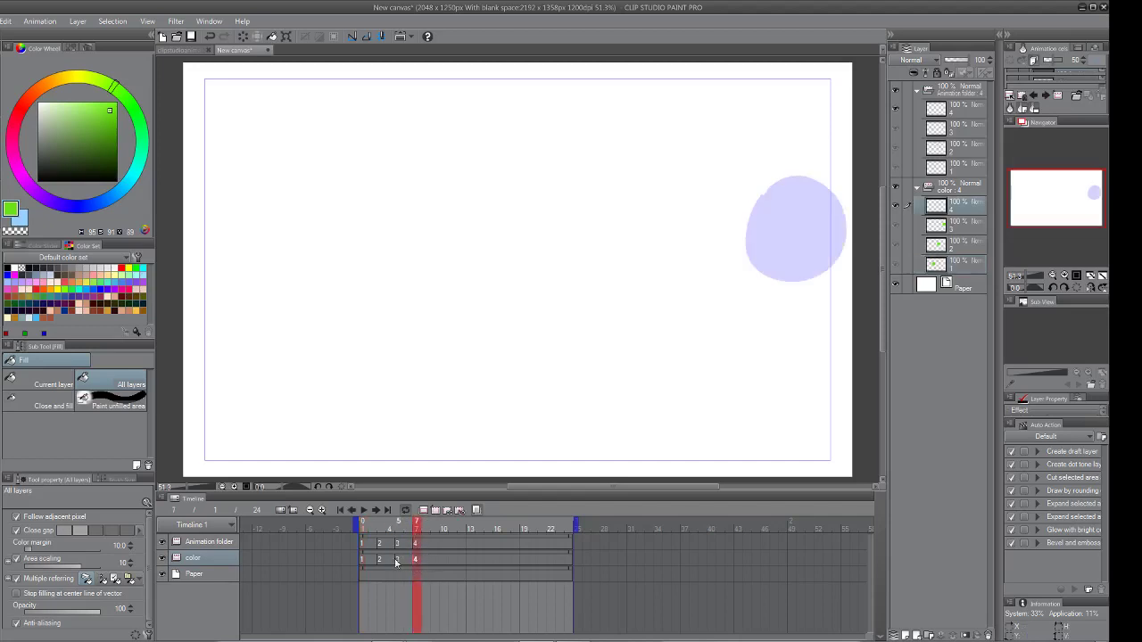
pyautogui.click(395, 559)
pyautogui.click(419, 561)
pyautogui.press('Delete')
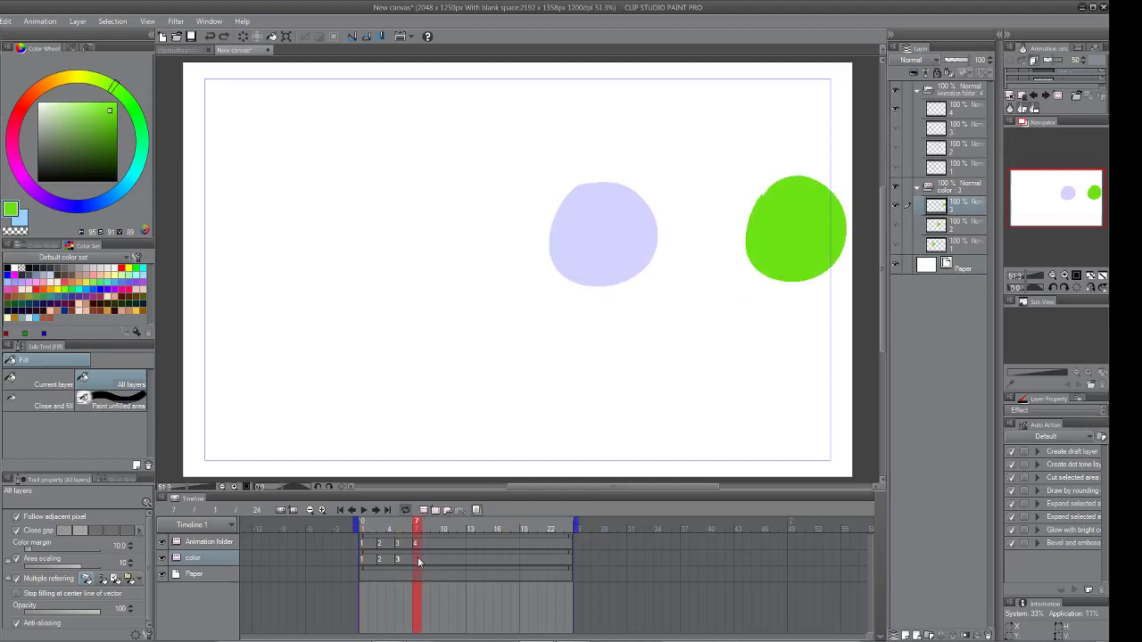
pyautogui.click(436, 510)
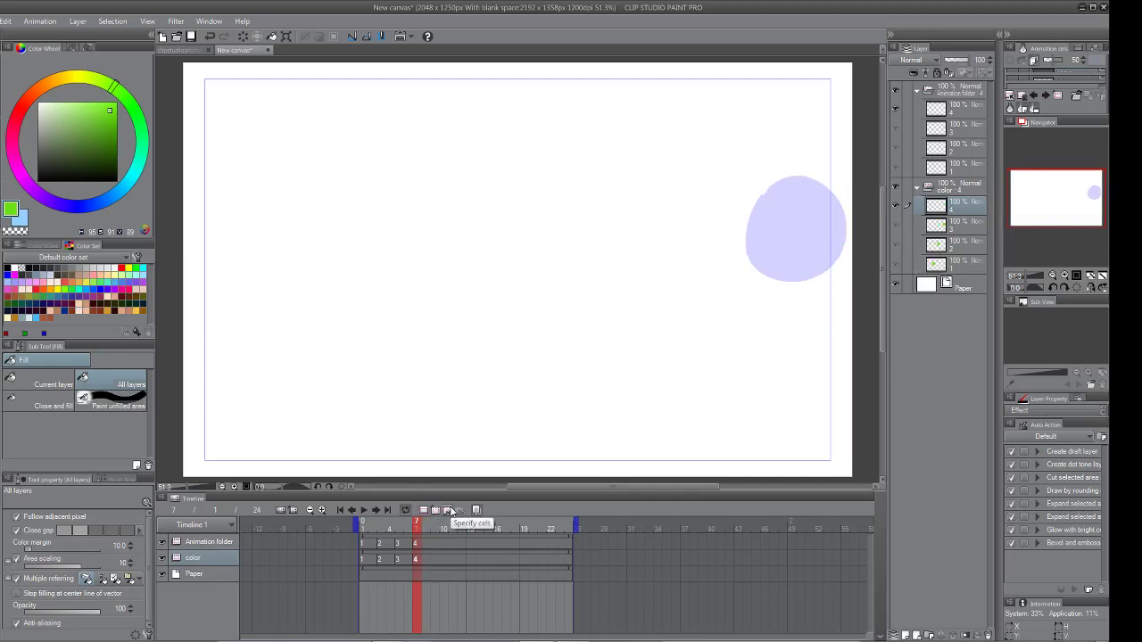
pyautogui.click(362, 526)
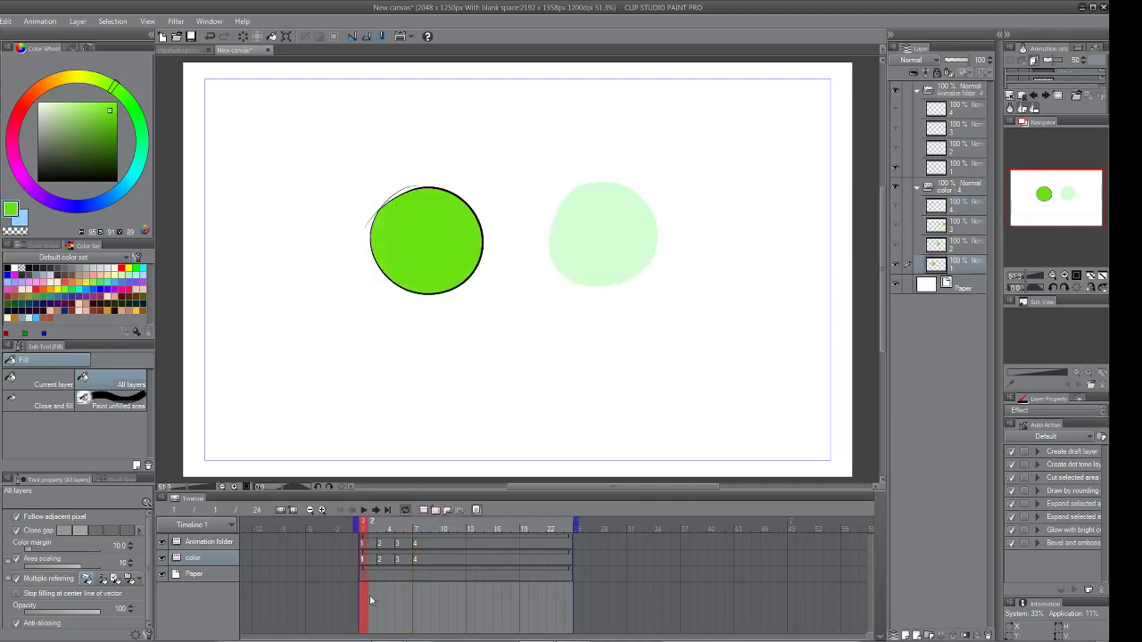
pyautogui.click(365, 510)
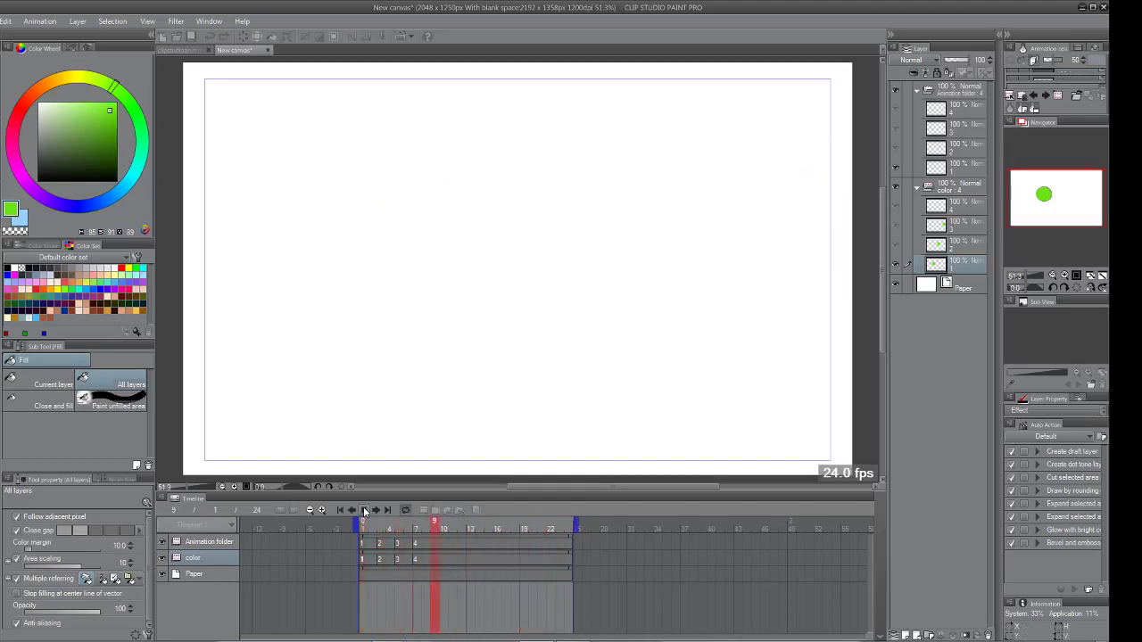
pyautogui.click(365, 510)
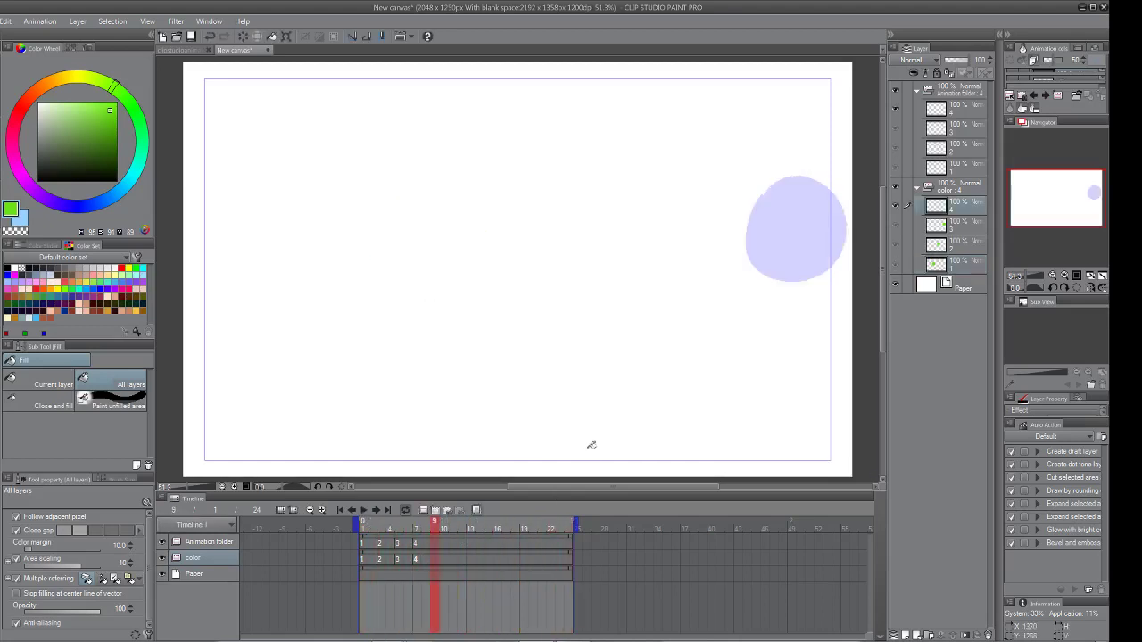
pyautogui.moveTo(502, 520); pyautogui.dragTo(443, 520)
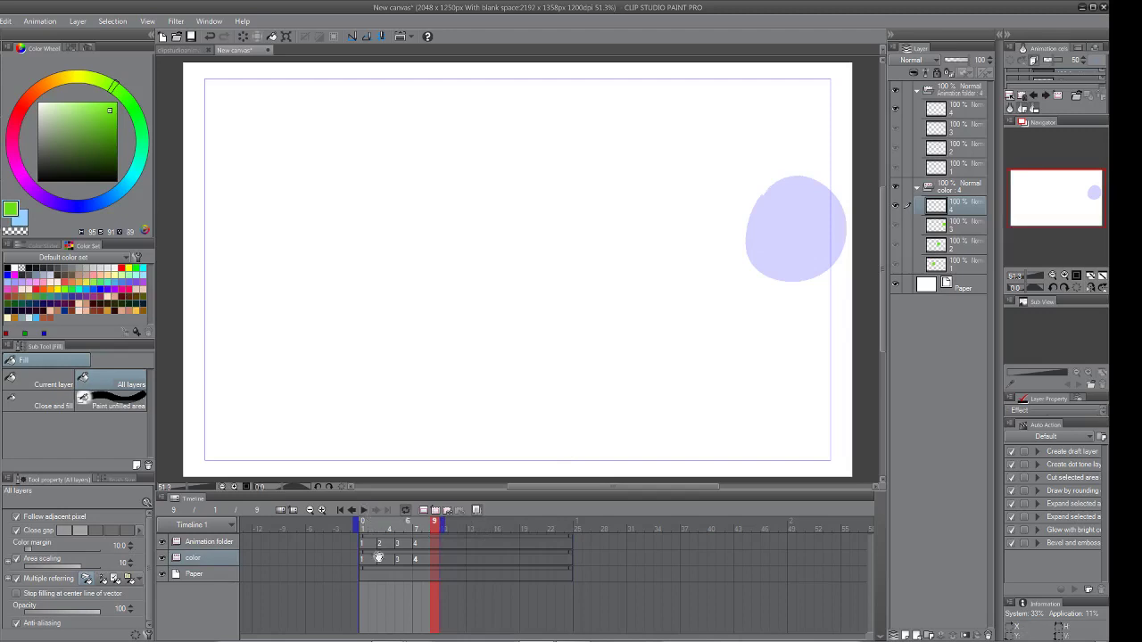
pyautogui.click(363, 510)
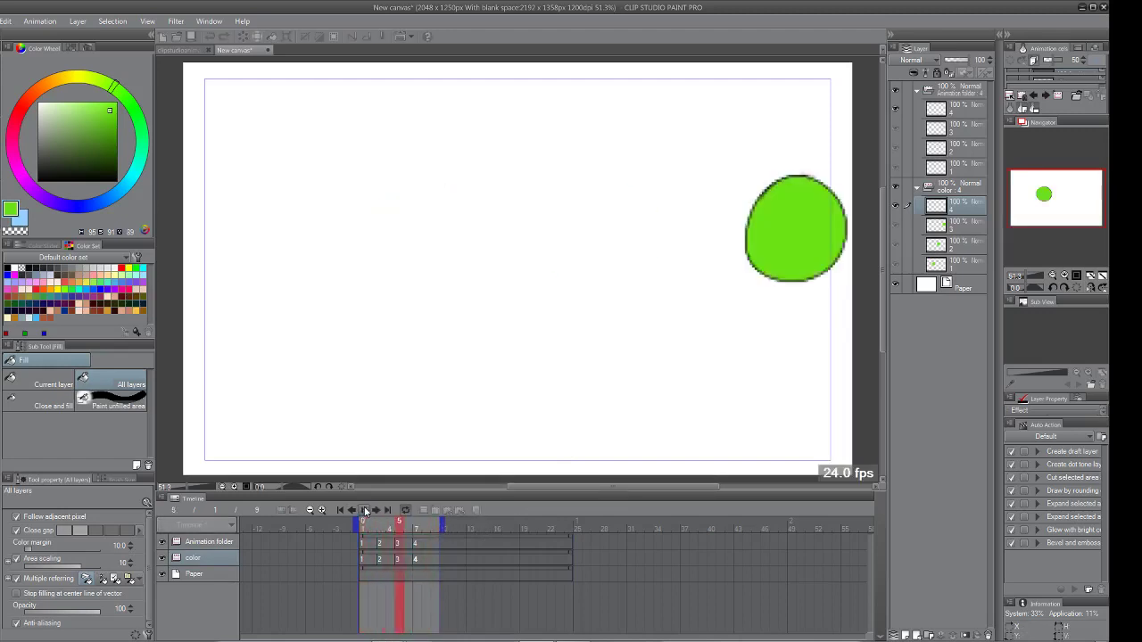
pyautogui.click(362, 510)
pyautogui.click(575, 525)
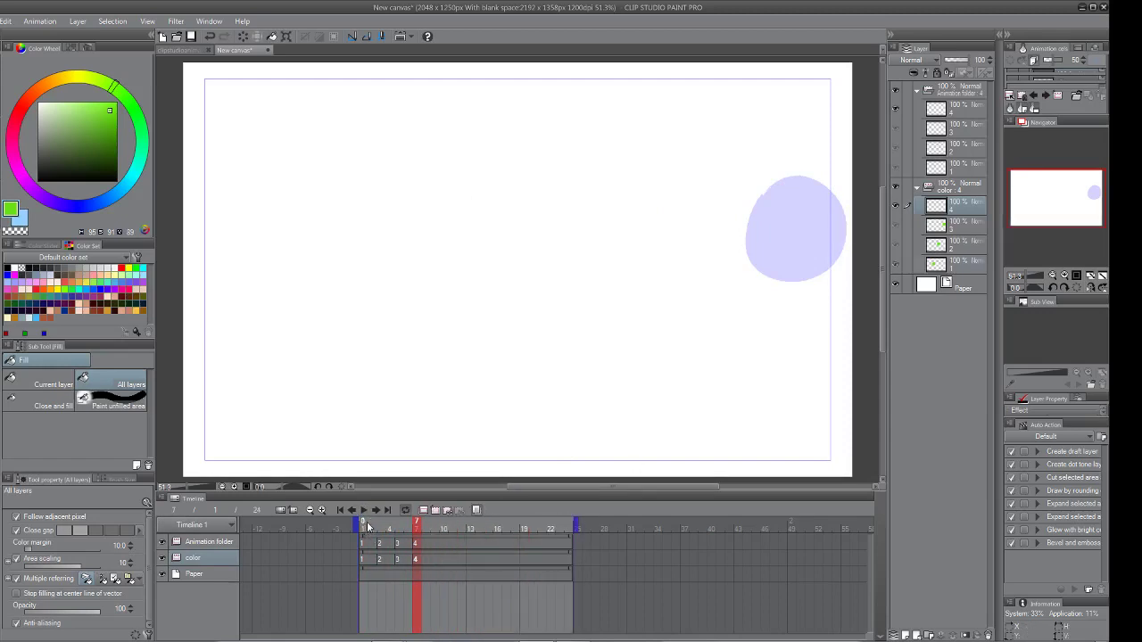
pyautogui.press('Home')
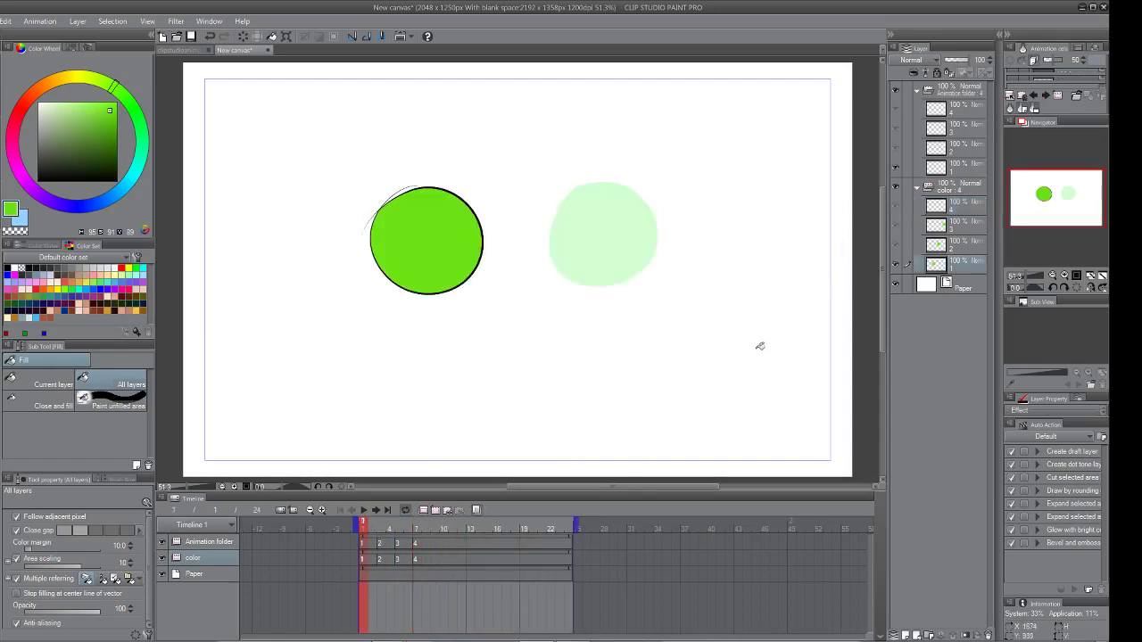
# Review Animation folder cels 1–4, then add blank cel 5 at frame 9
pyautogui.moveTo(785, 334); pyautogui.dragTo(830, 300)
pyautogui.click(967, 168)
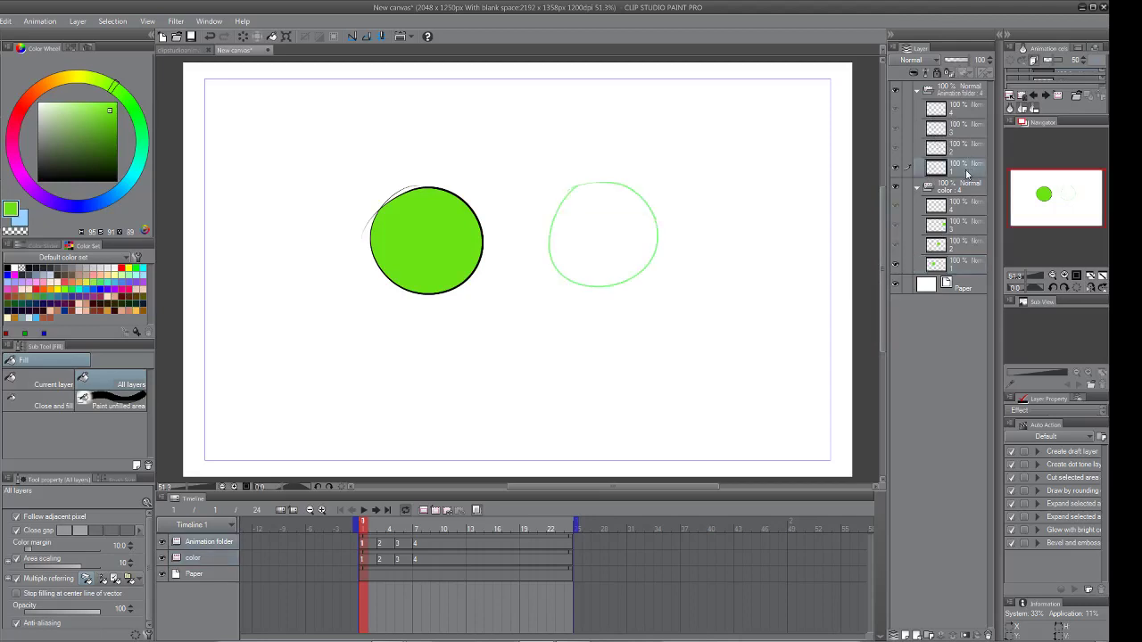
pyautogui.click(968, 112)
pyautogui.click(965, 147)
pyautogui.click(960, 167)
pyautogui.click(967, 113)
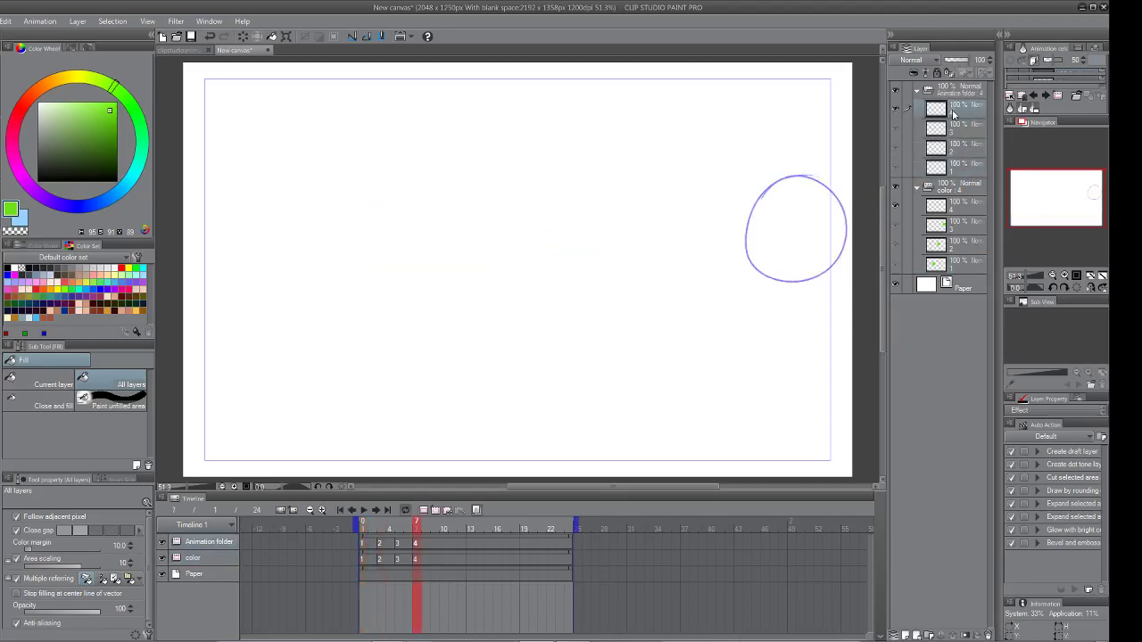
pyautogui.click(958, 167)
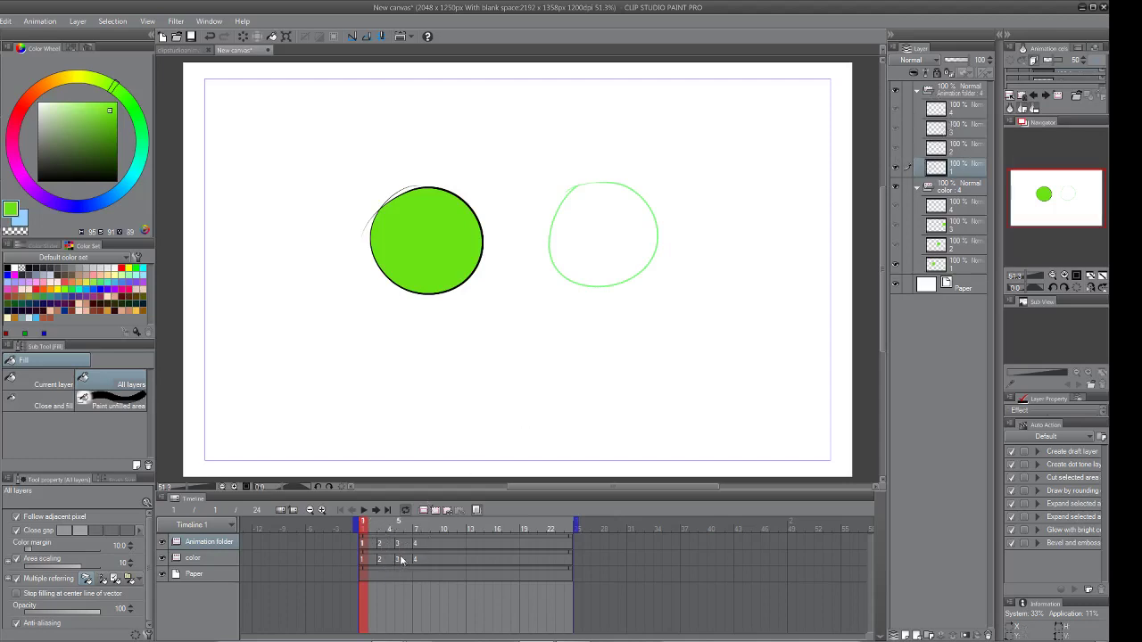
pyautogui.click(433, 544)
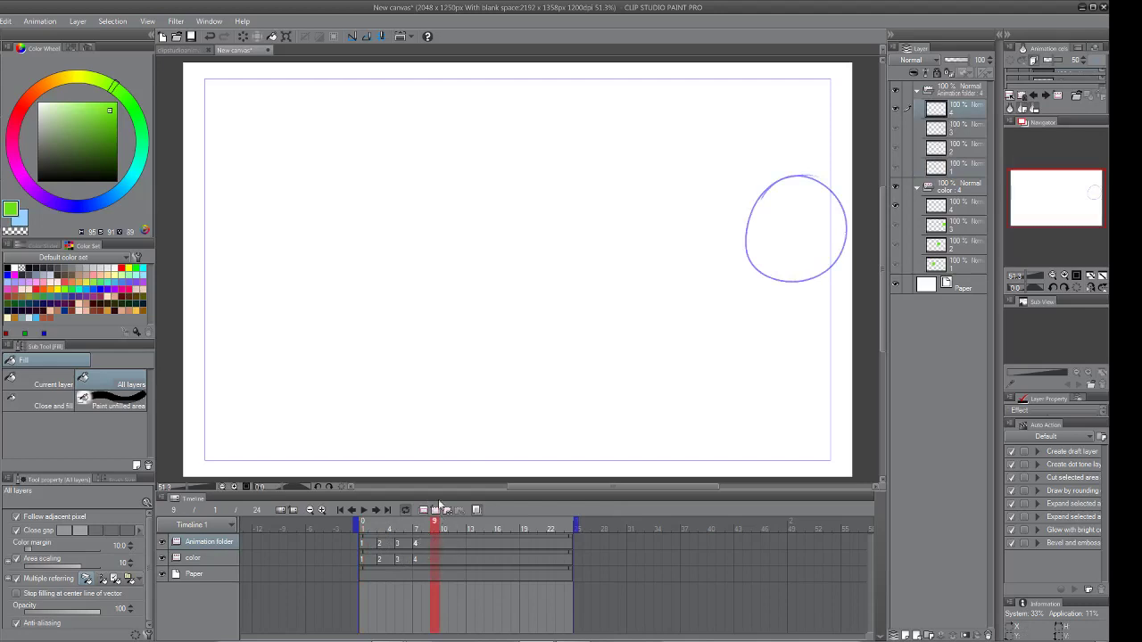
pyautogui.click(439, 508)
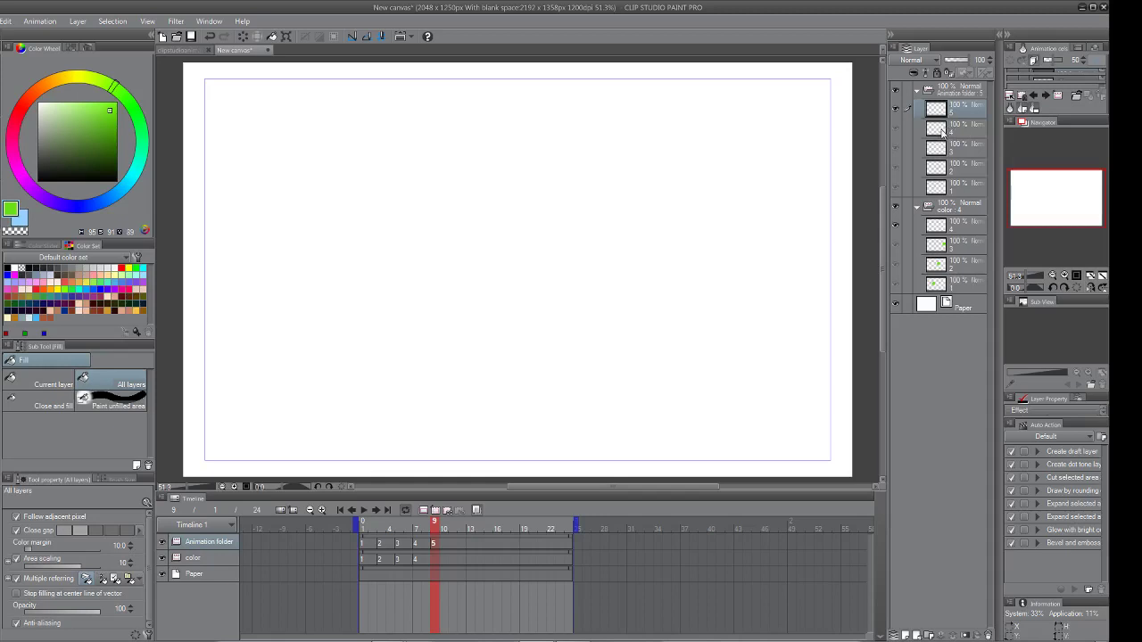
# Clear the cel from frame 7 and assign cel 5 to frame 8
pyautogui.click(416, 542)
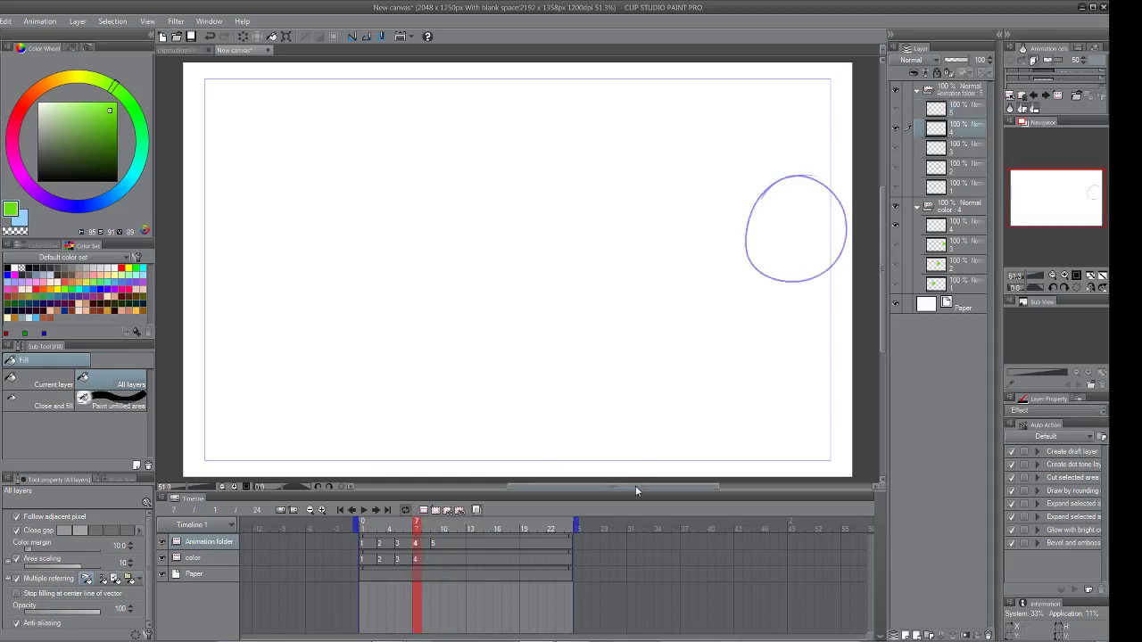
pyautogui.click(418, 543)
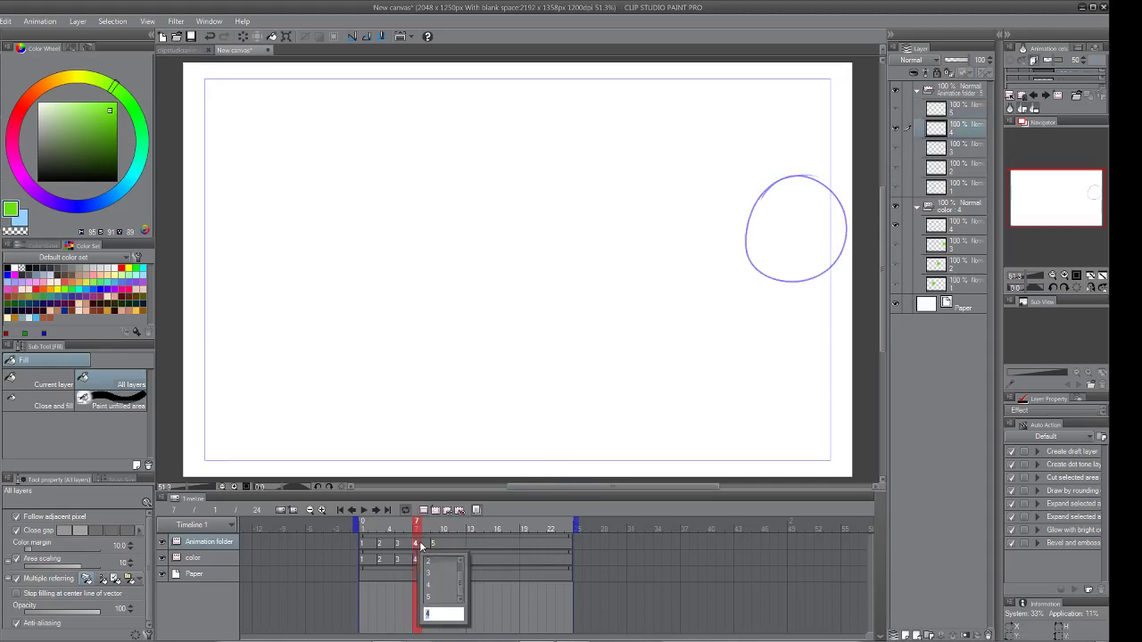
pyautogui.click(417, 542)
pyautogui.click(417, 541)
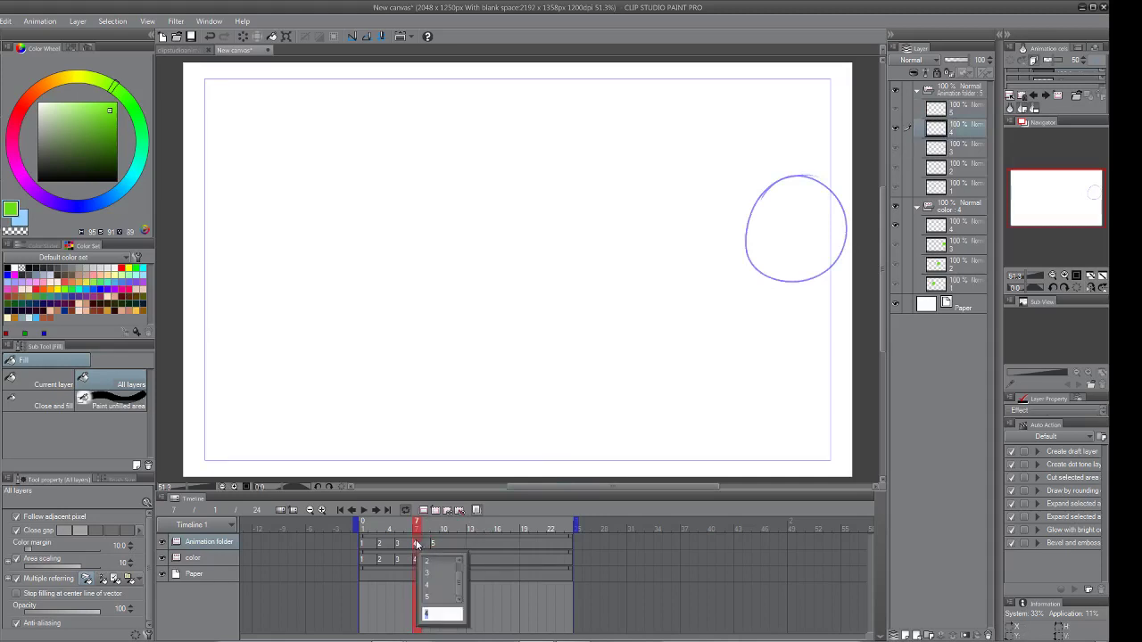
pyautogui.click(425, 615)
pyautogui.moveTo(535, 630)
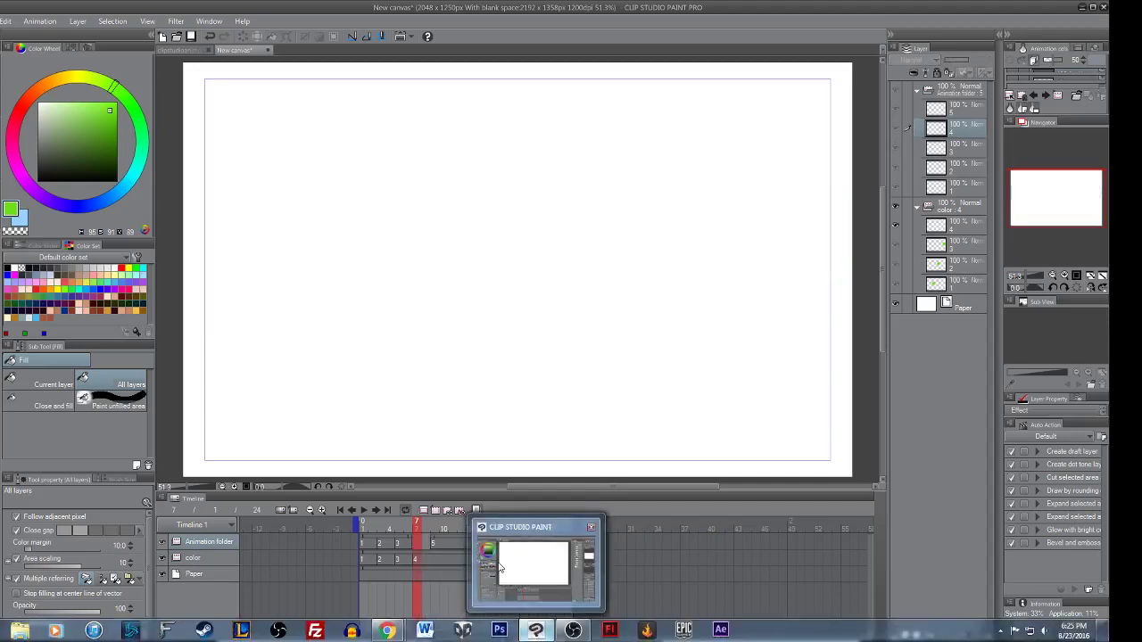
pyautogui.press('Right')
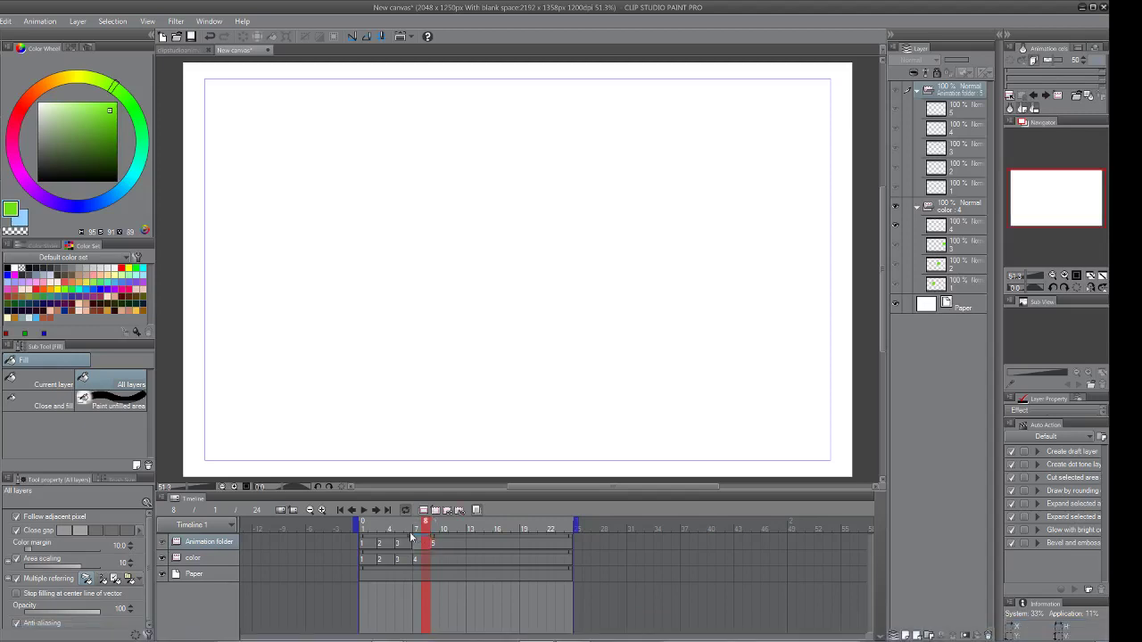
pyautogui.click(427, 543)
# Assign cel 2 to frame 7 of the drawings track
pyautogui.click(416, 543)
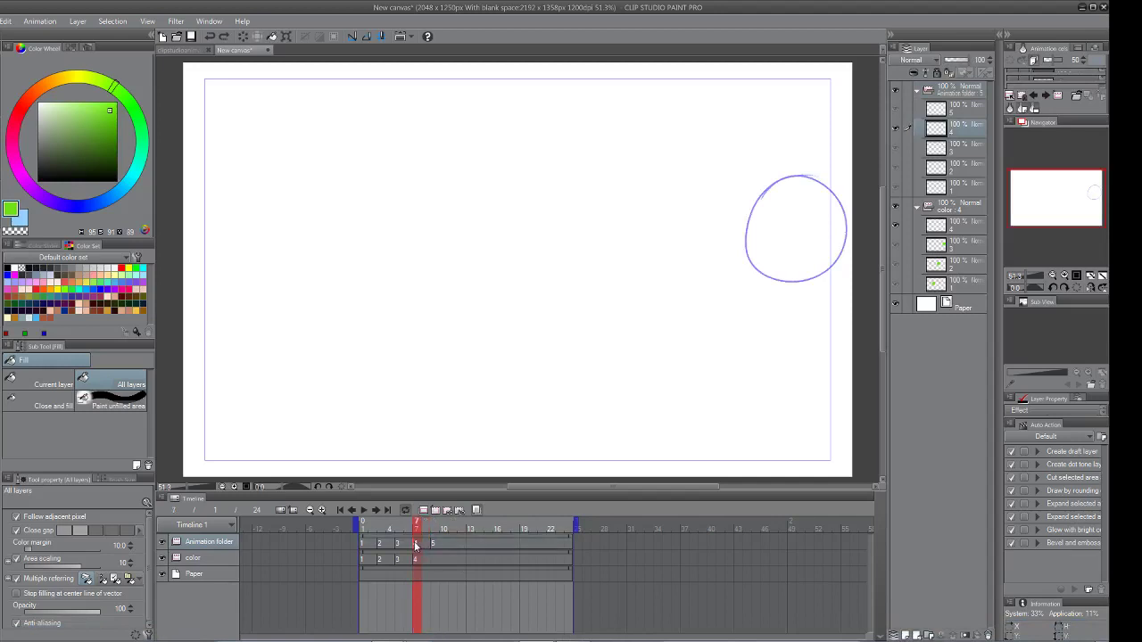
pyautogui.click(417, 550)
pyautogui.click(415, 546)
pyautogui.click(417, 545)
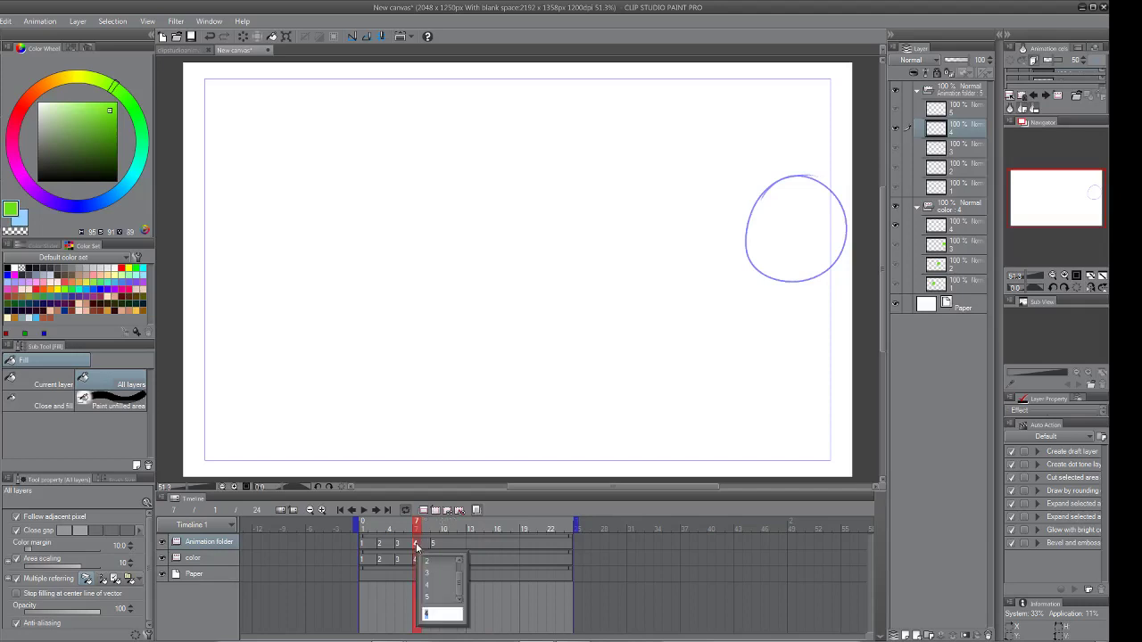
pyautogui.click(437, 561)
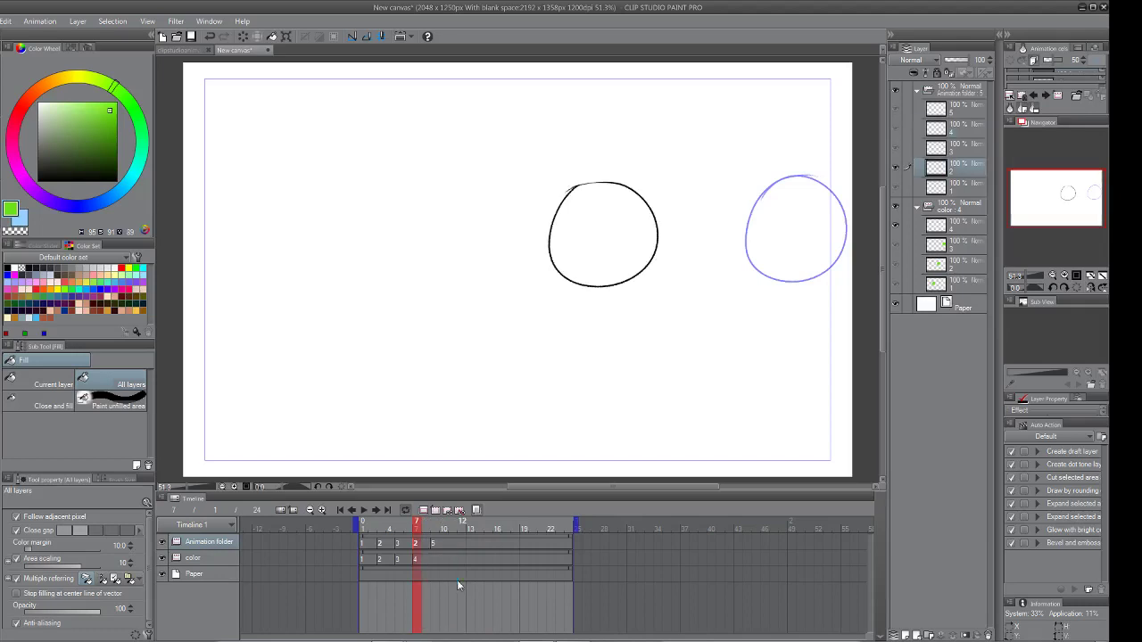
pyautogui.click(417, 546)
pyautogui.click(417, 545)
pyautogui.click(416, 545)
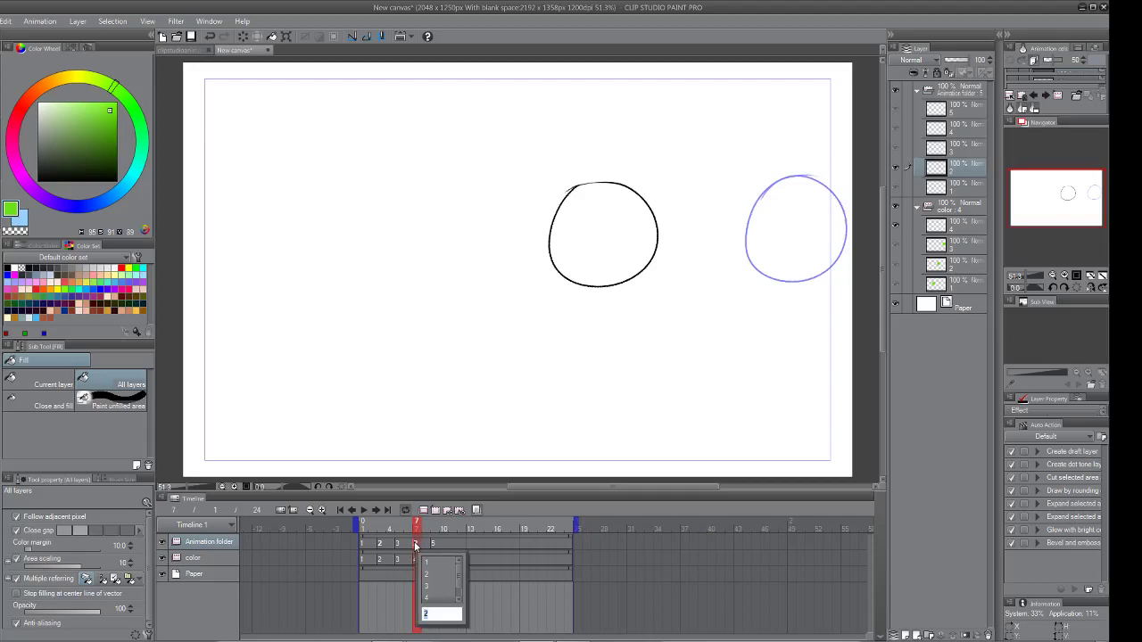
pyautogui.press('Return')
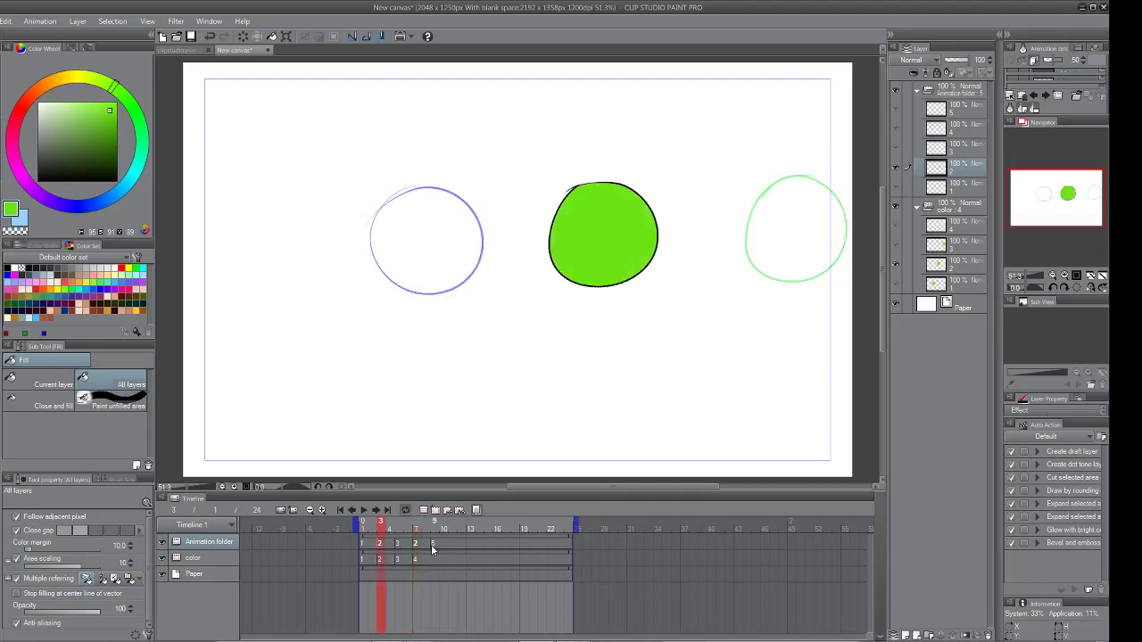
pyautogui.click(416, 546)
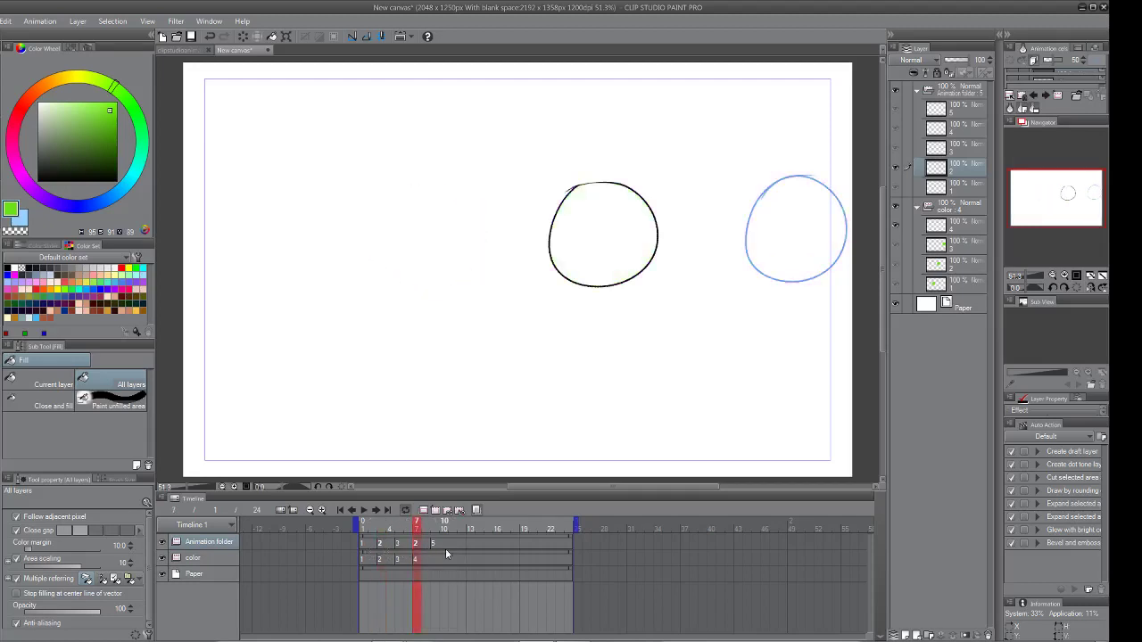
# Switch frame 7 to cel 5 and select layer 4 in the Layer panel
pyautogui.click(381, 548)
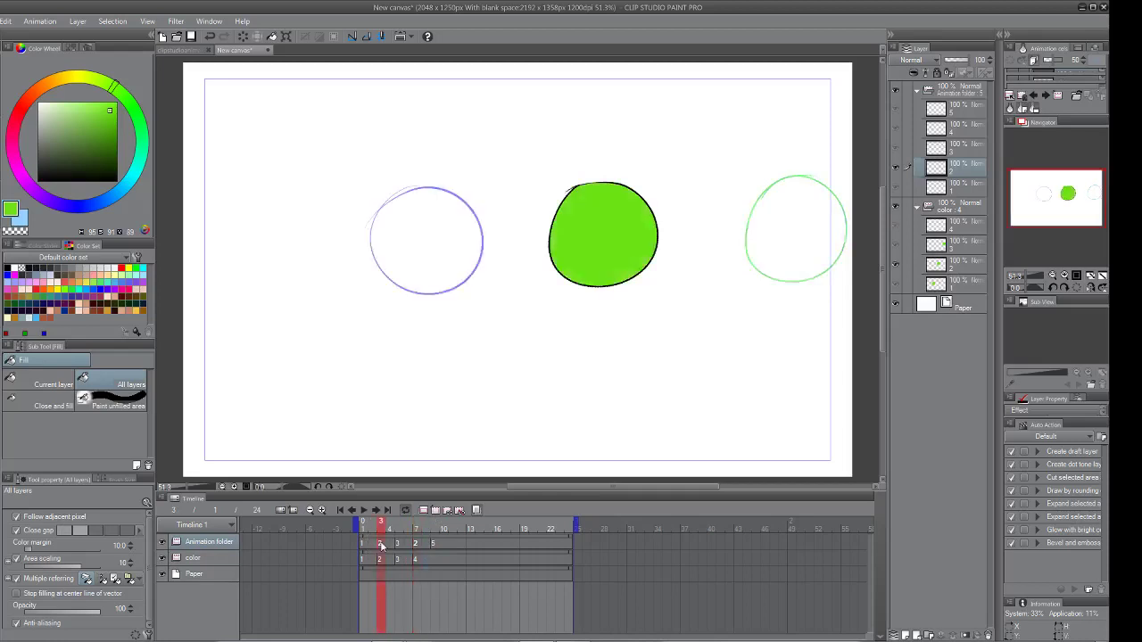
pyautogui.click(415, 548)
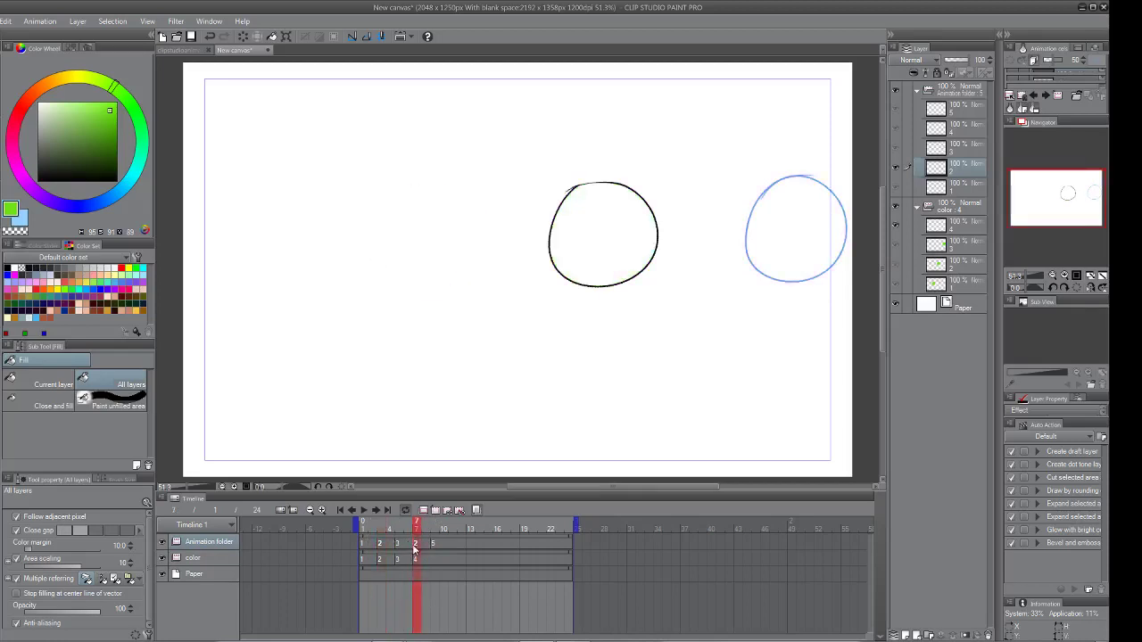
pyautogui.click(415, 548)
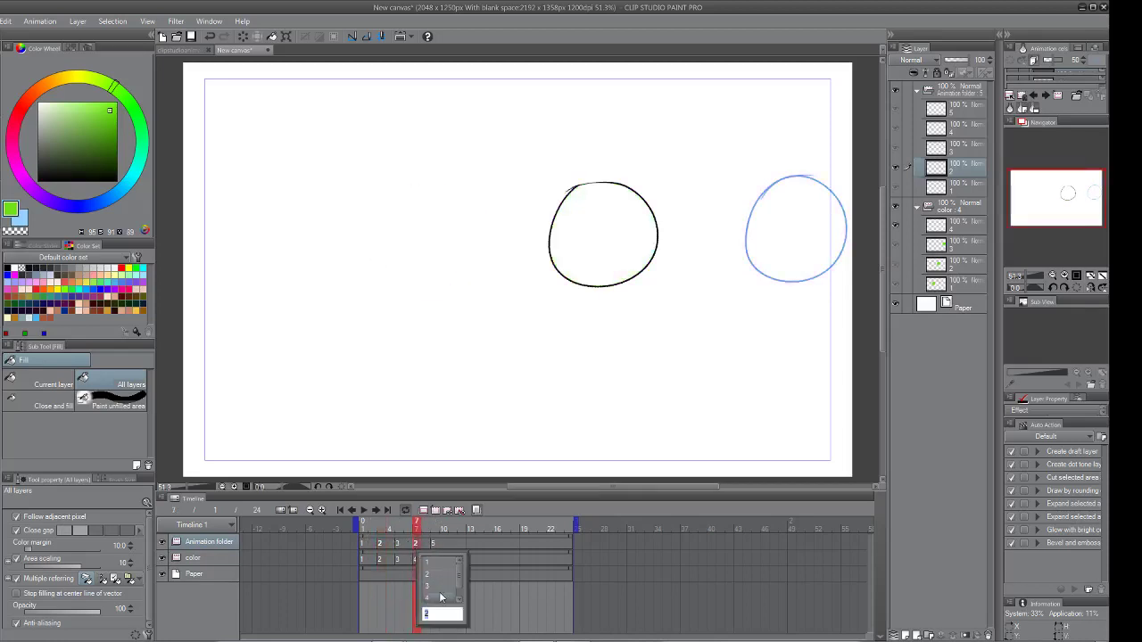
pyautogui.scroll(-1, 435, 598)
pyautogui.click(437, 596)
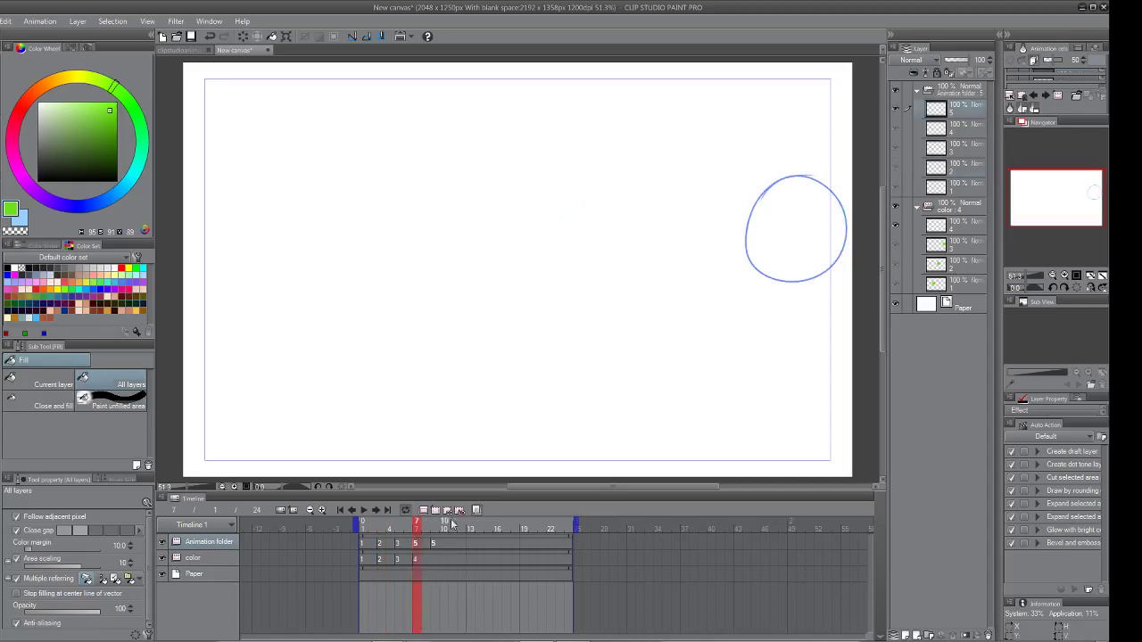
pyautogui.click(437, 550)
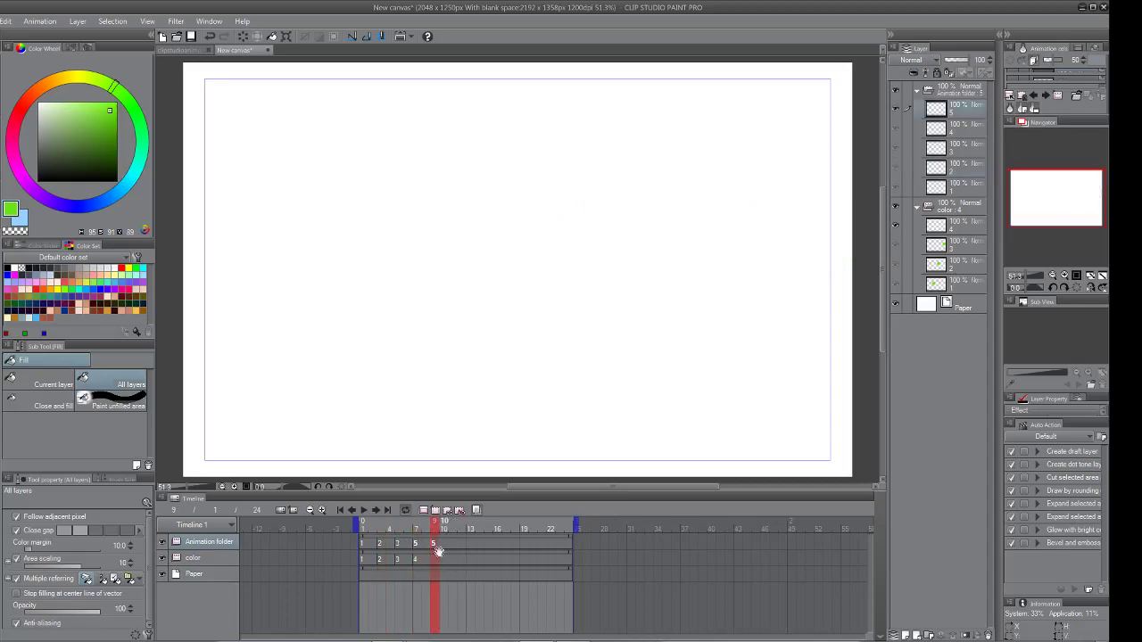
pyautogui.click(417, 549)
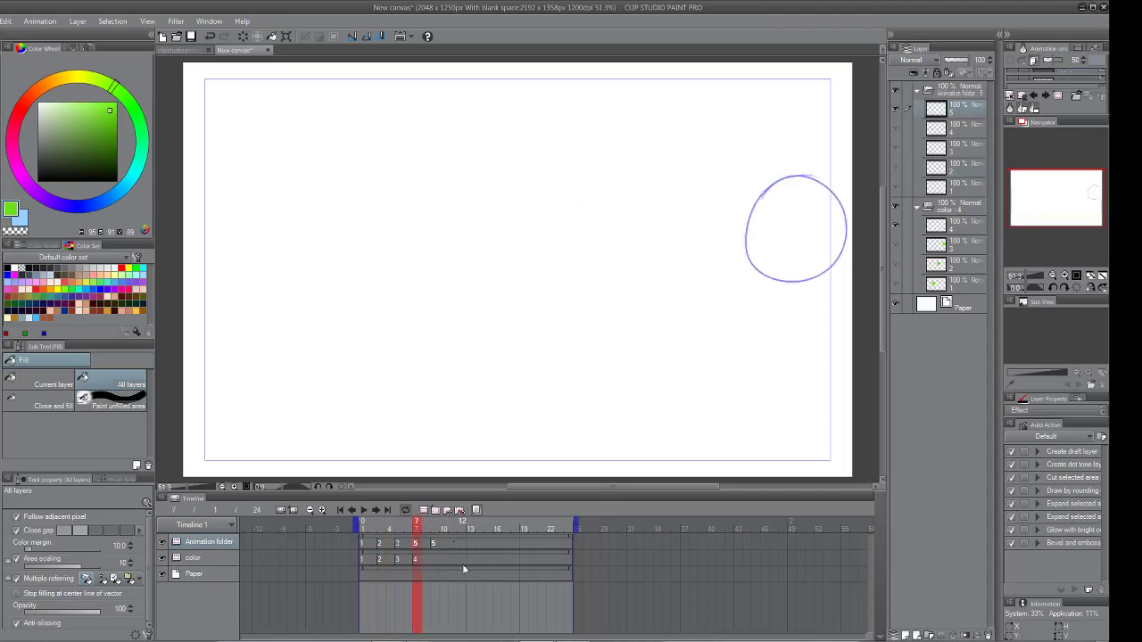
pyautogui.click(960, 135)
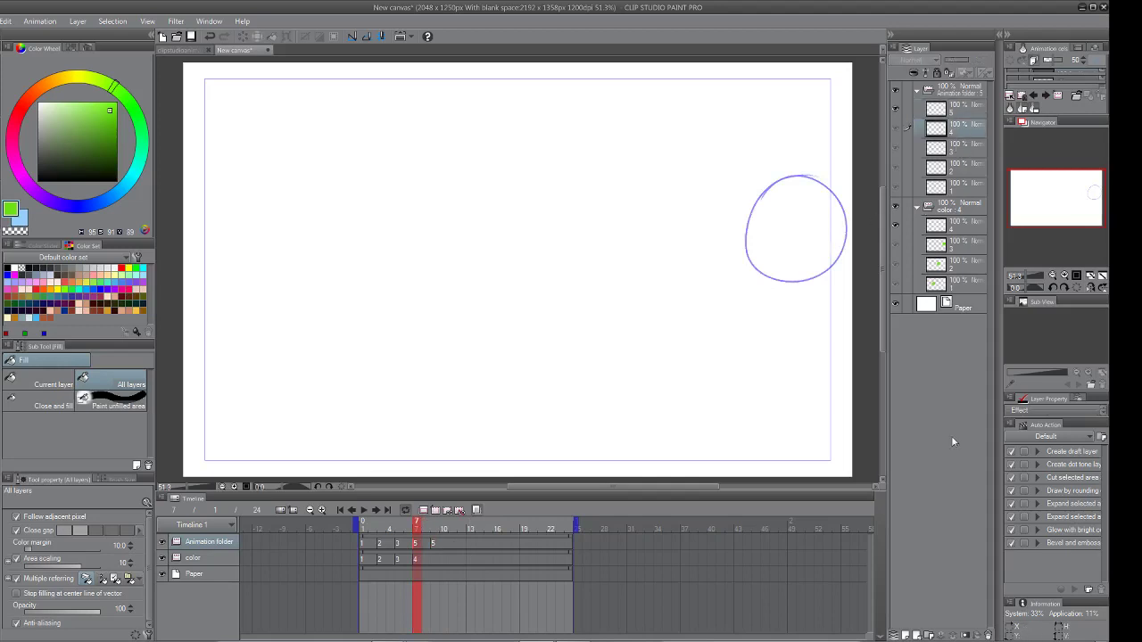
# Delete the unused layer 4 from the Animation folder and select layer 3 to show its cel
pyautogui.click(987, 636)
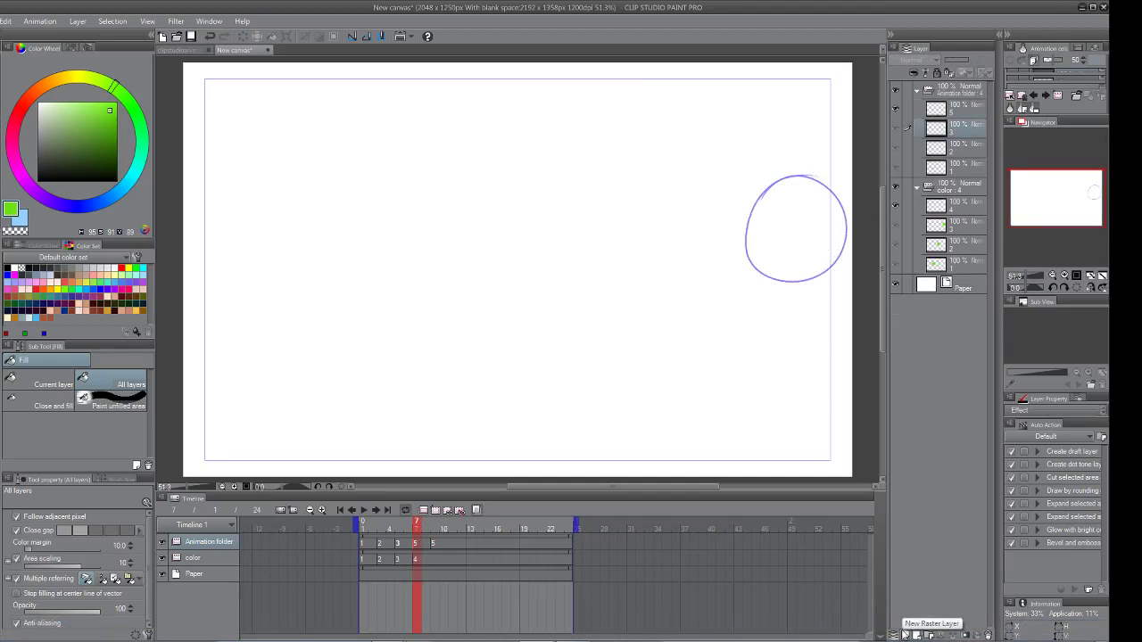
pyautogui.moveTo(961, 129); pyautogui.dragTo(904, 635)
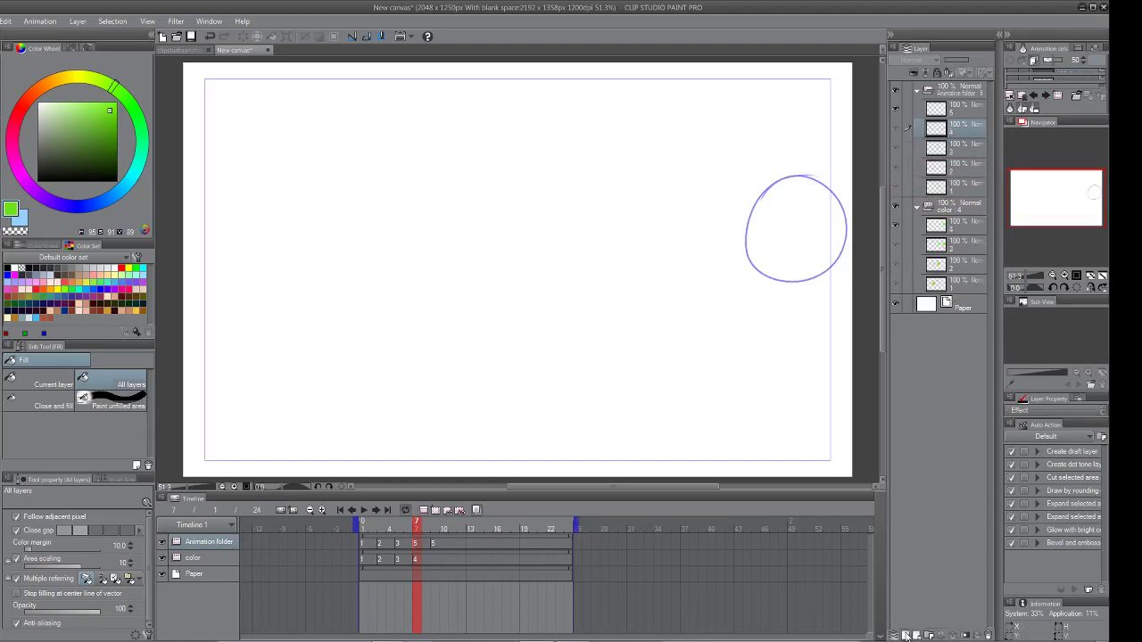
pyautogui.click(949, 149)
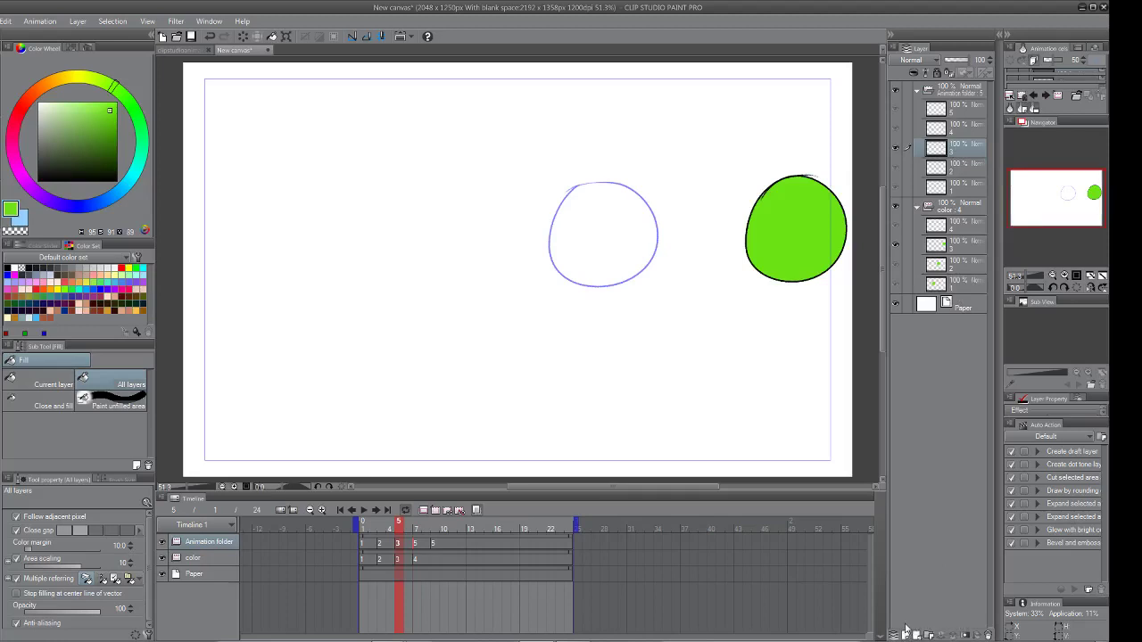
# Browse layer 3's context menu and the Edit and Layer menus without choosing anything
pyautogui.rightClick(940, 151)
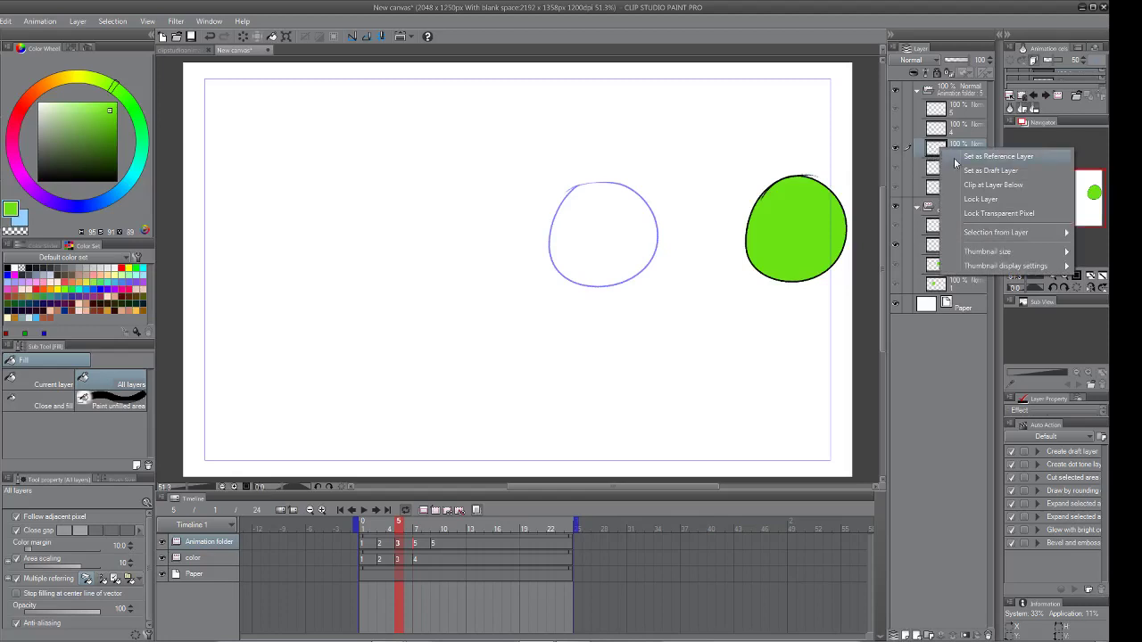
pyautogui.click(935, 149)
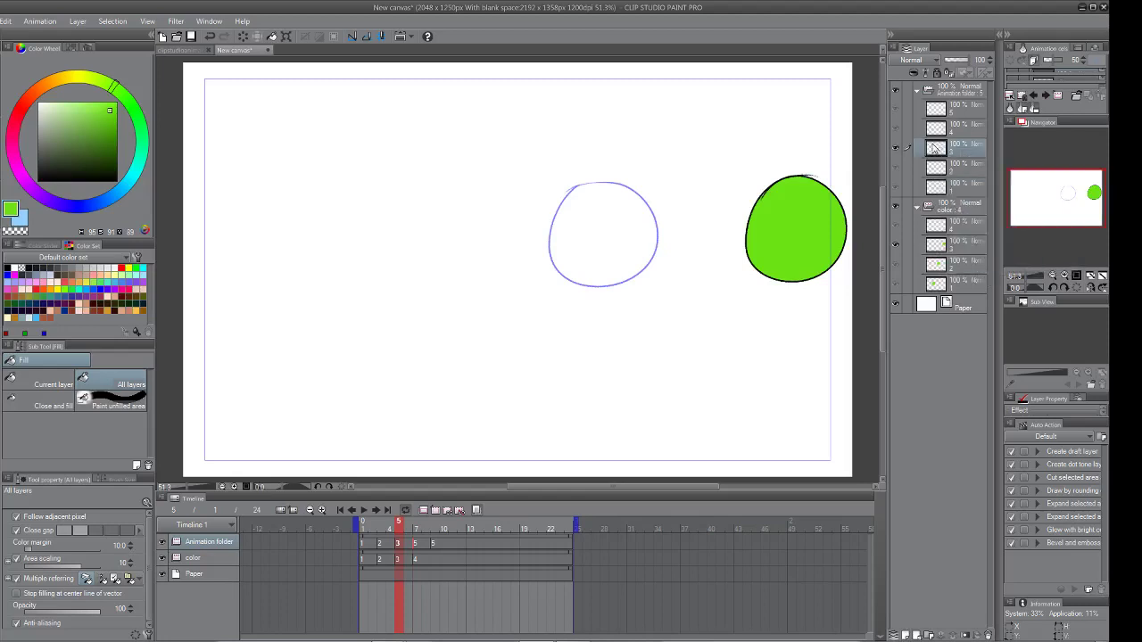
pyautogui.rightClick(938, 149)
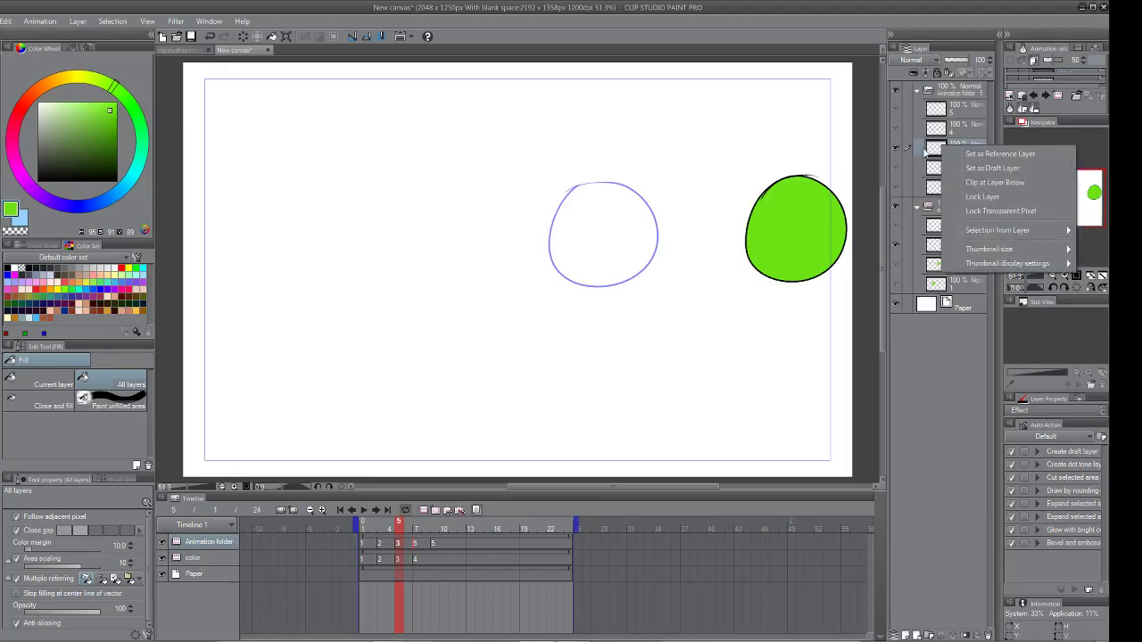
pyautogui.click(896, 169)
pyautogui.hotkey('alt', 'e')
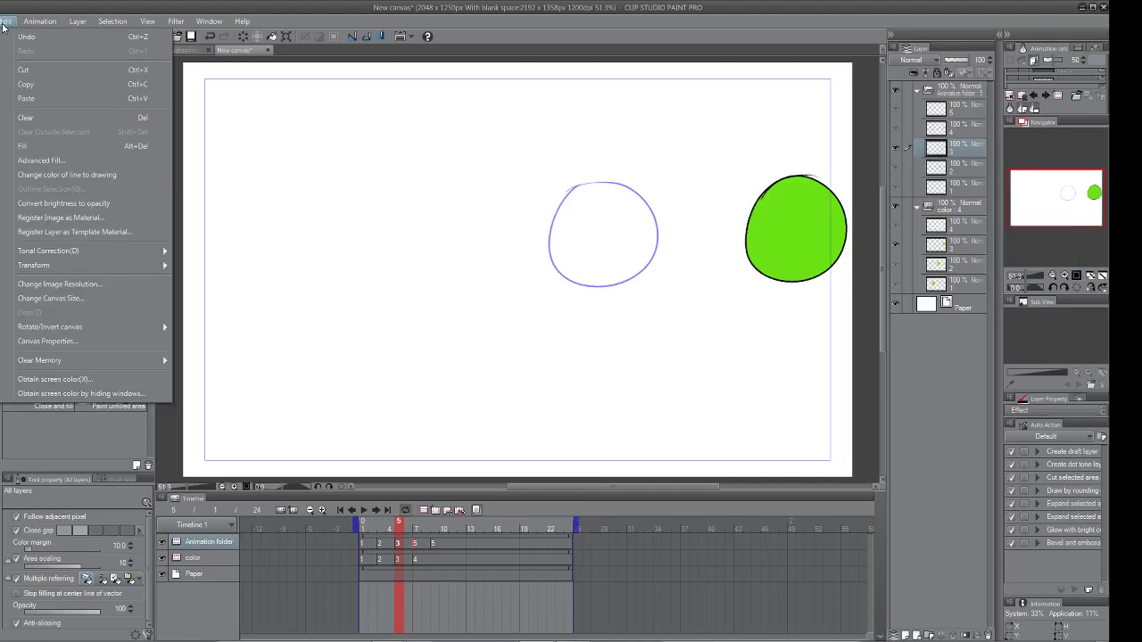
pyautogui.moveTo(76, 24)
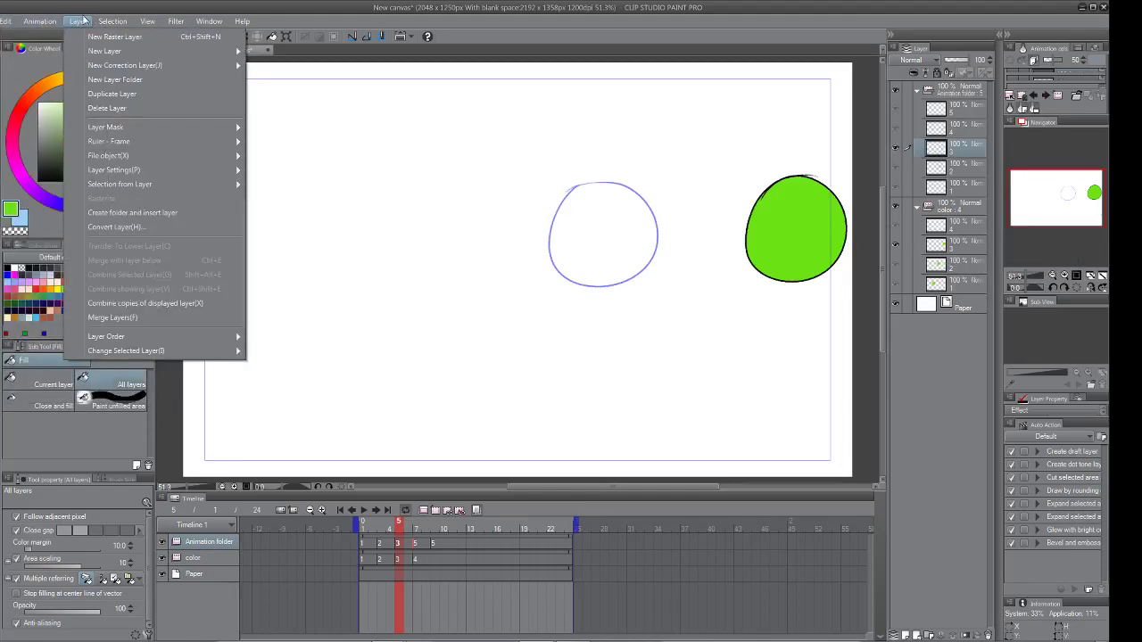
pyautogui.click(294, 60)
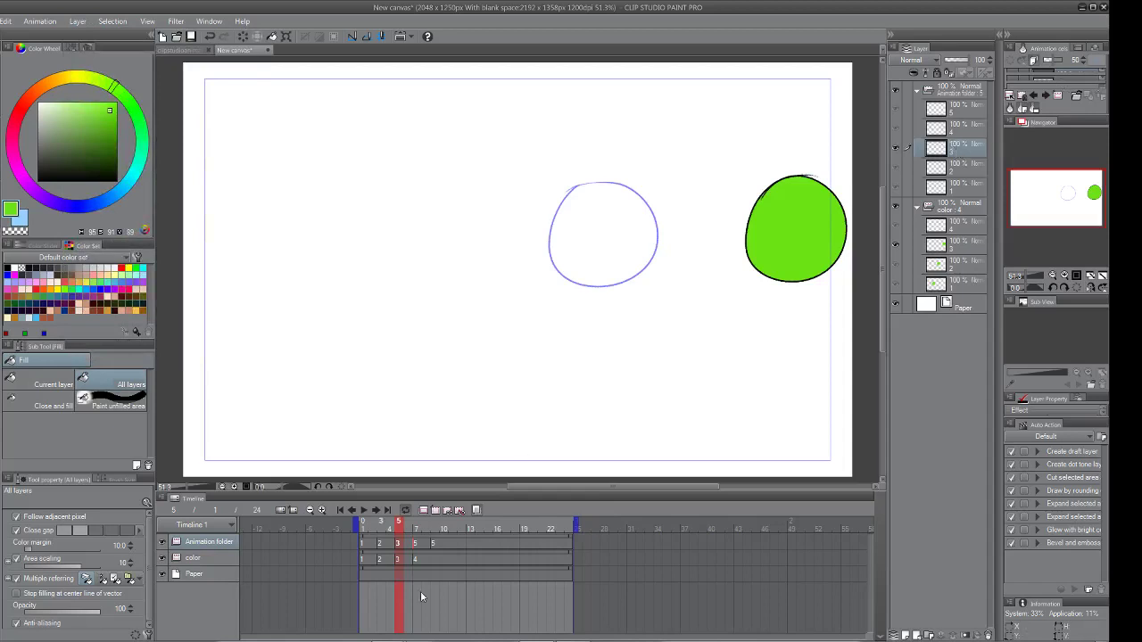
# Assign cel 4 to frame 7 on the Animation folder track
pyautogui.click(416, 543)
pyautogui.click(416, 546)
pyautogui.click(415, 546)
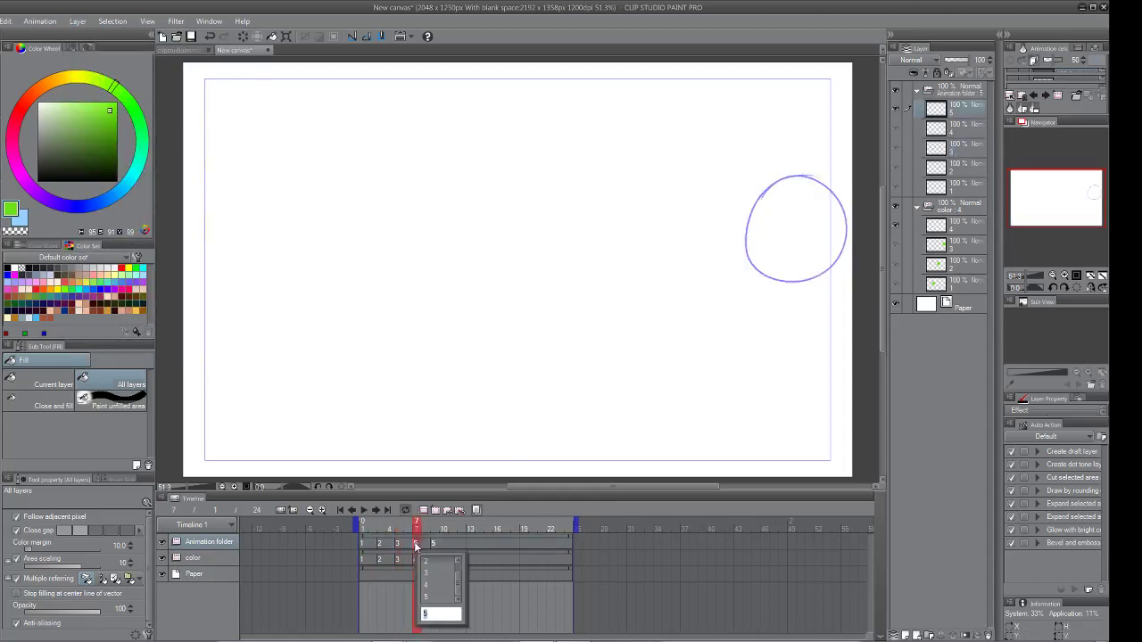
pyautogui.click(432, 585)
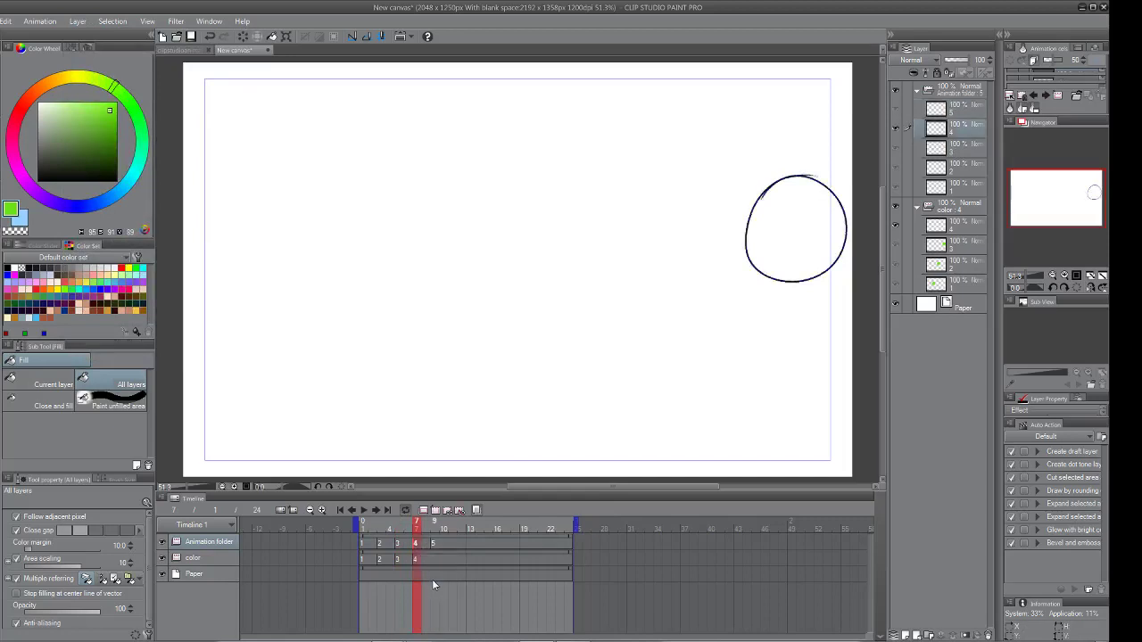
pyautogui.click(482, 584)
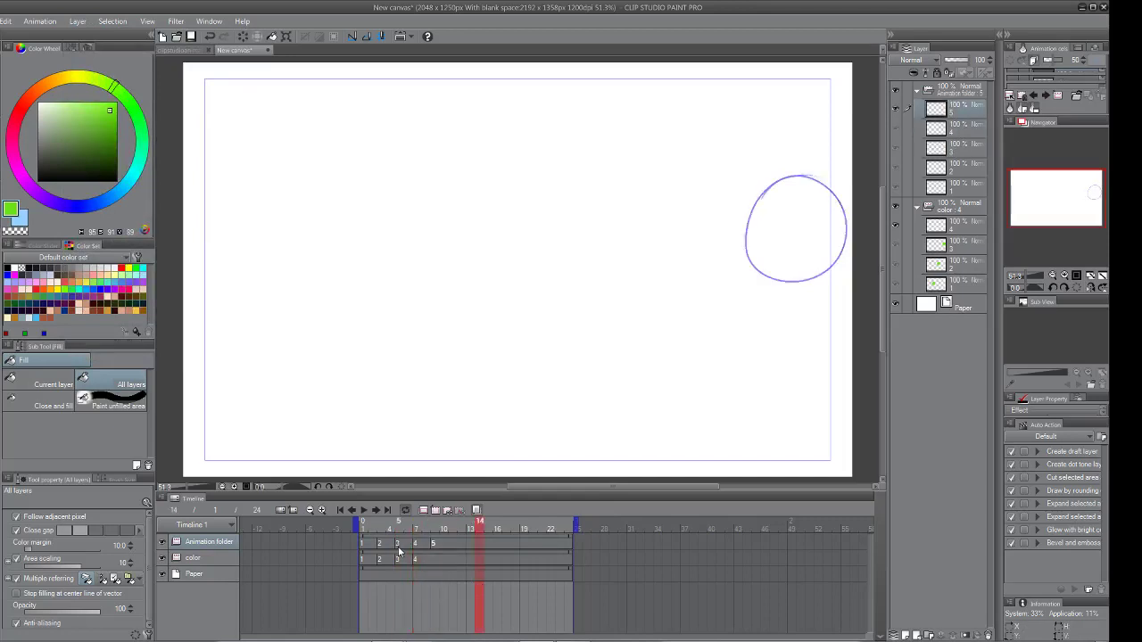
# Move layer 4's ball drawing up toward the top centre of the canvas
pyautogui.click(955, 134)
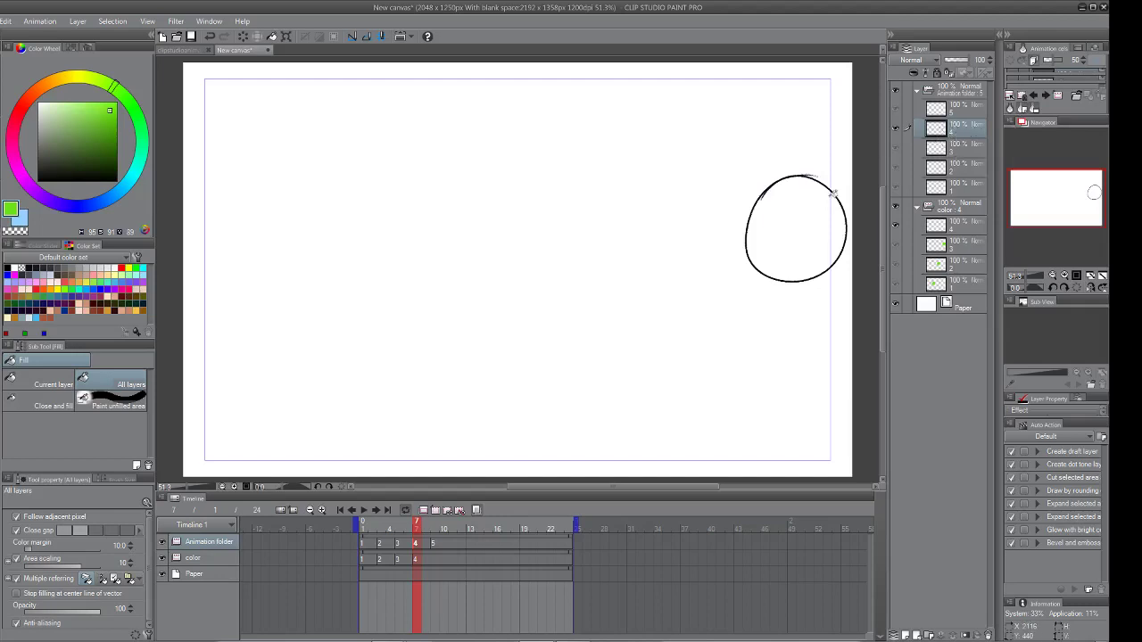
pyautogui.press('k')
pyautogui.moveTo(768, 273); pyautogui.dragTo(605, 173)
# Try cel 3 on frame 7, compare with frame 5, then restore cel 4
pyautogui.click(417, 545)
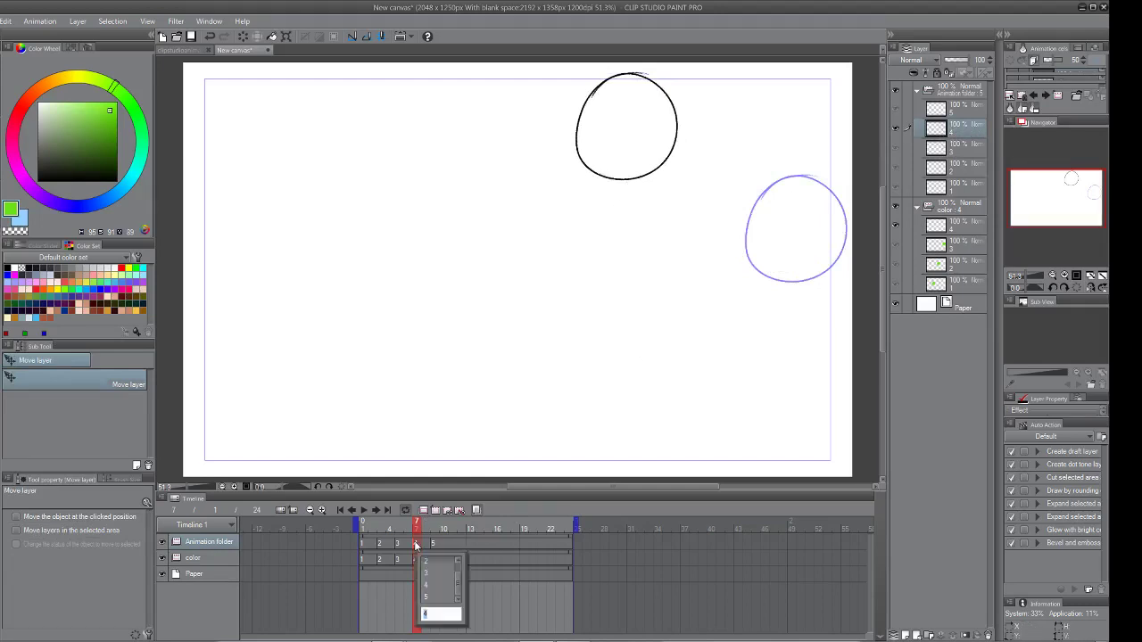
pyautogui.click(431, 575)
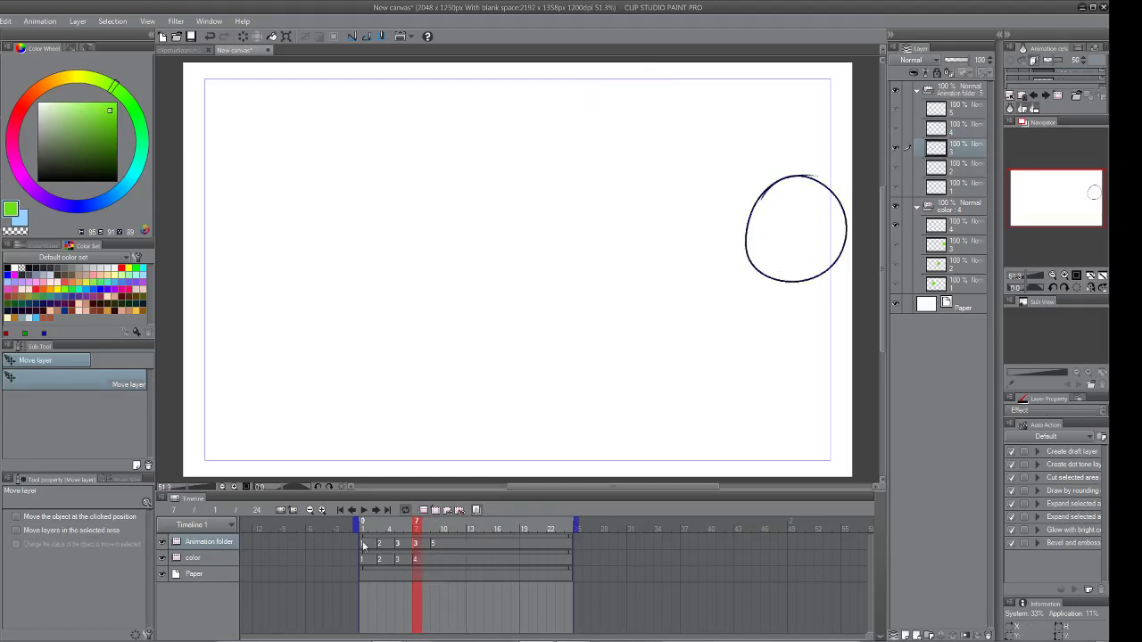
pyautogui.click(397, 545)
pyautogui.click(419, 551)
pyautogui.click(418, 551)
pyautogui.click(438, 596)
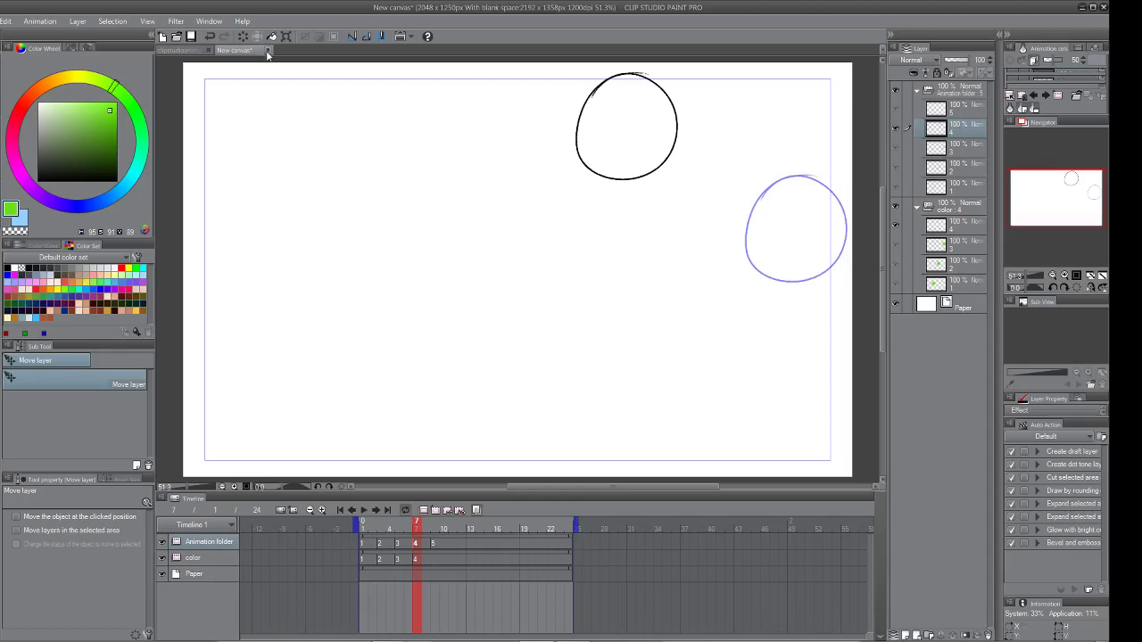
# In clipstudioanimation_tutorial, scrub the frames and inspect the Animation folder, color and floor tracks and frames 7 and 17
pyautogui.click(183, 50)
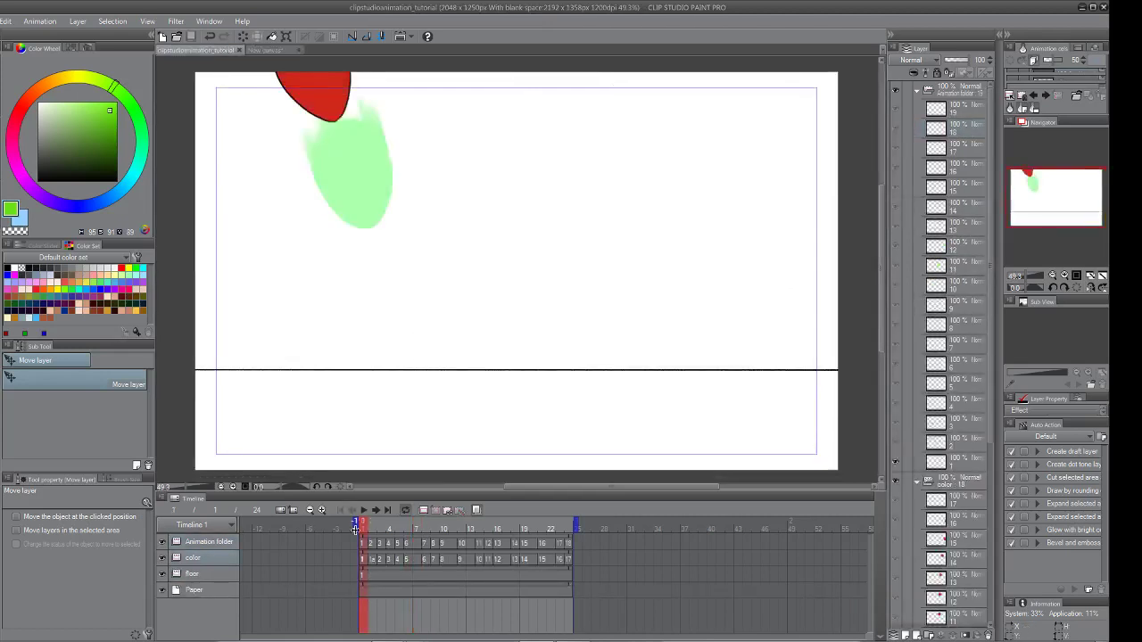
pyautogui.moveTo(364, 528); pyautogui.dragTo(333, 529)
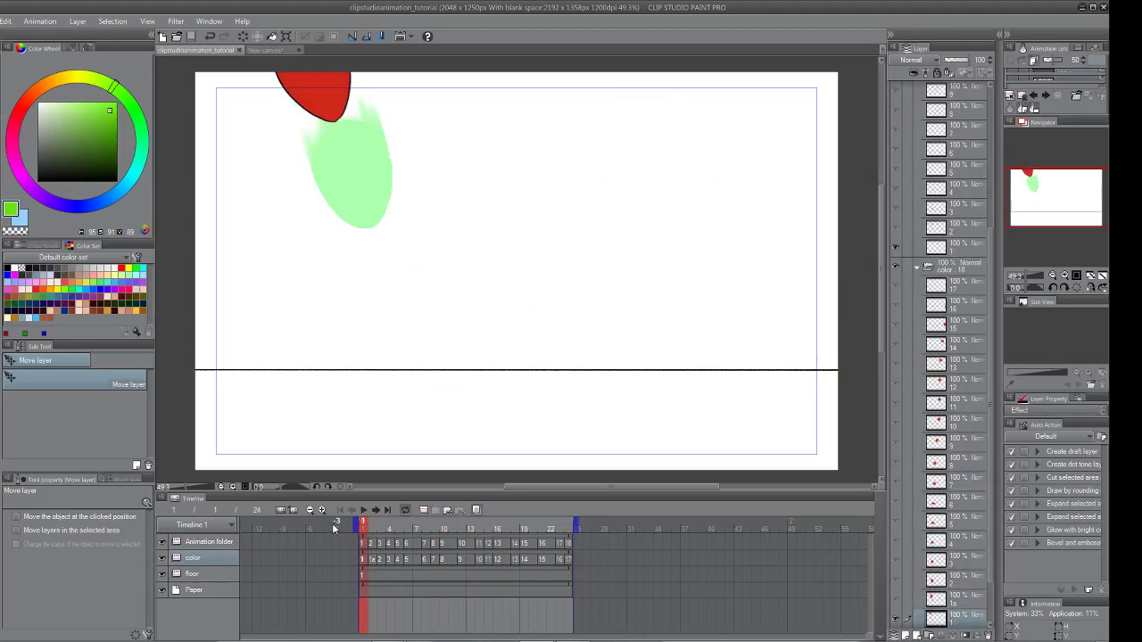
pyautogui.click(201, 543)
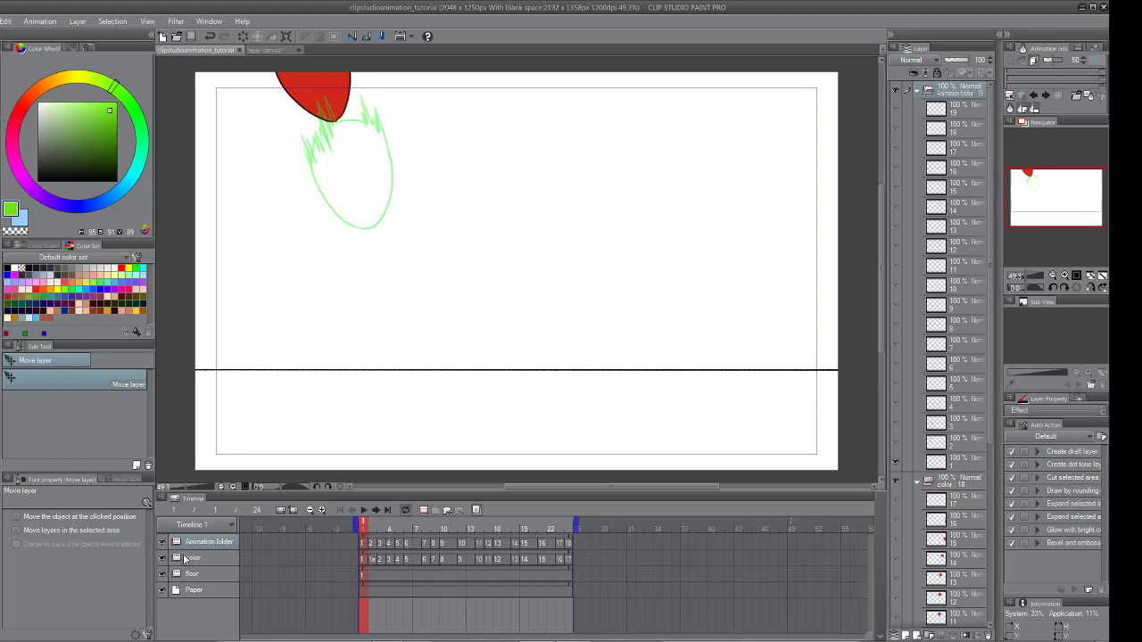
pyautogui.click(186, 558)
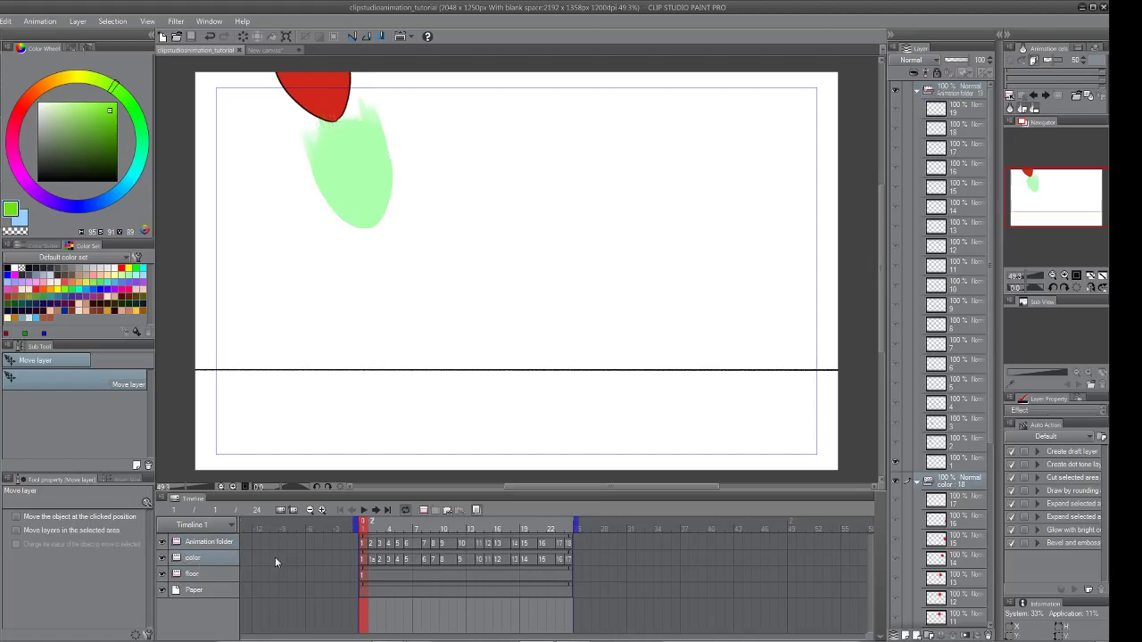
pyautogui.click(178, 573)
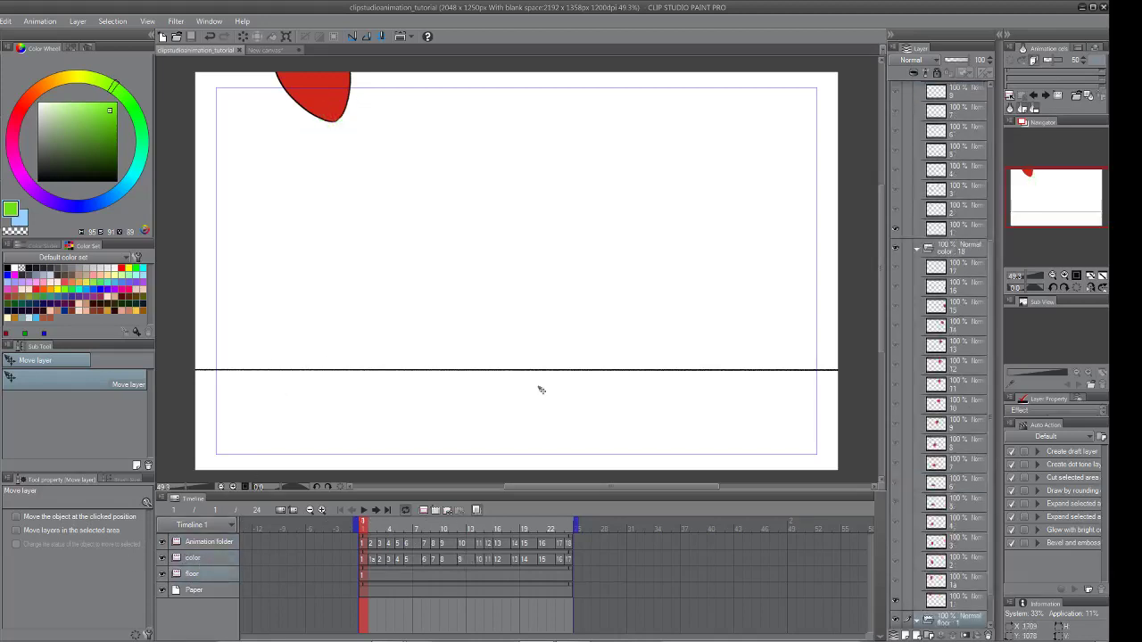
pyautogui.click(428, 576)
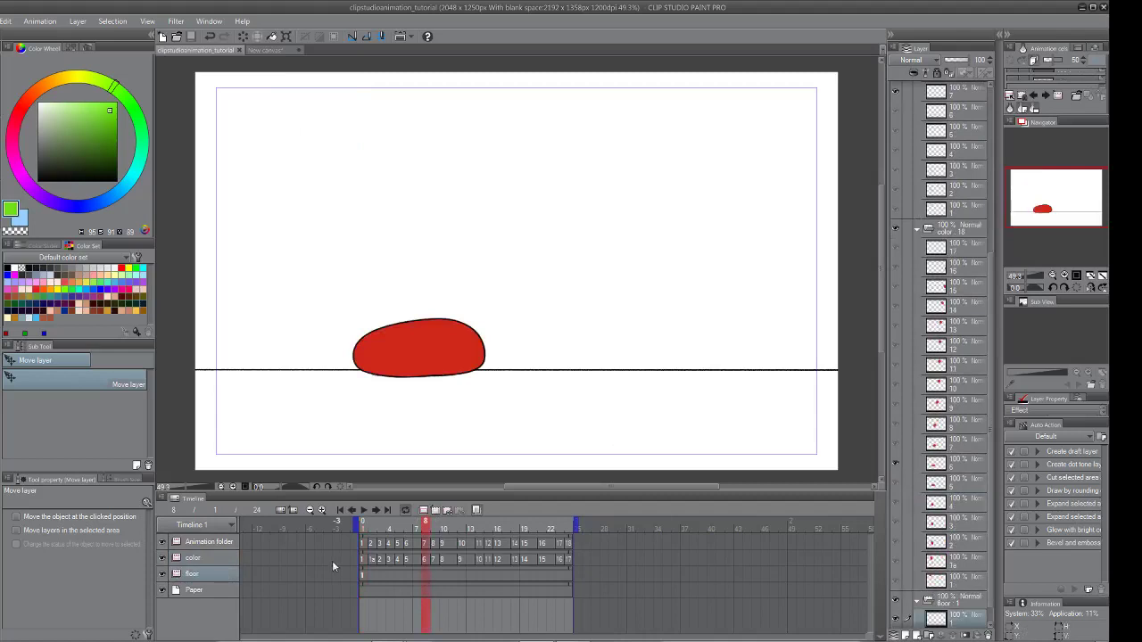
pyautogui.click(504, 562)
pyautogui.click(365, 544)
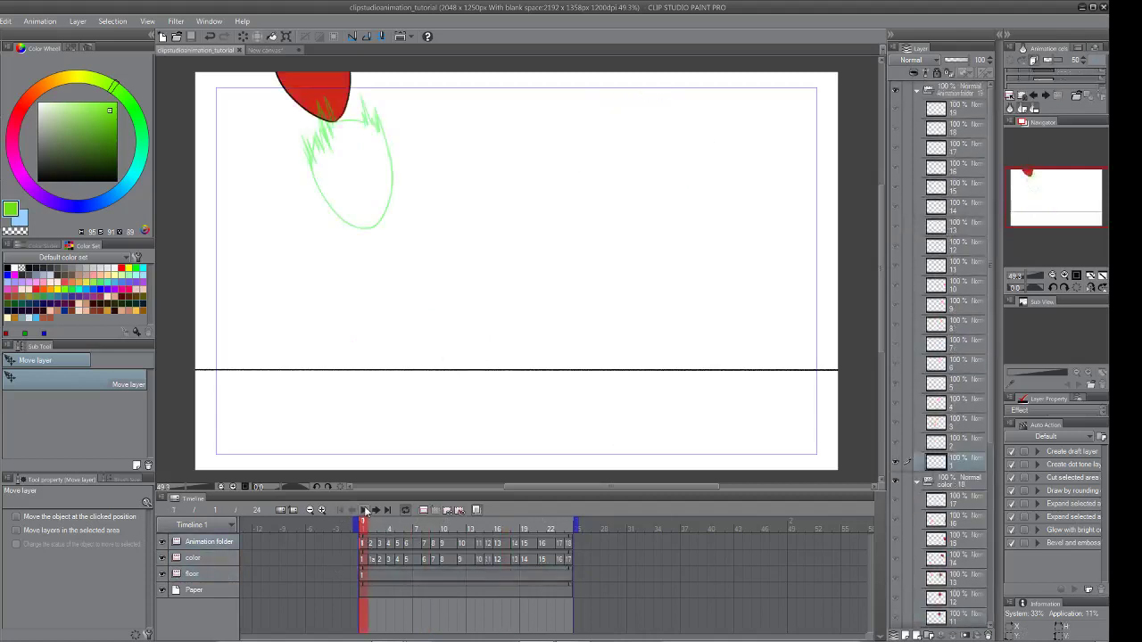
# Play the red bouncing-ball animation at 24 fps, stop it, and switch tabs and back
pyautogui.click(363, 509)
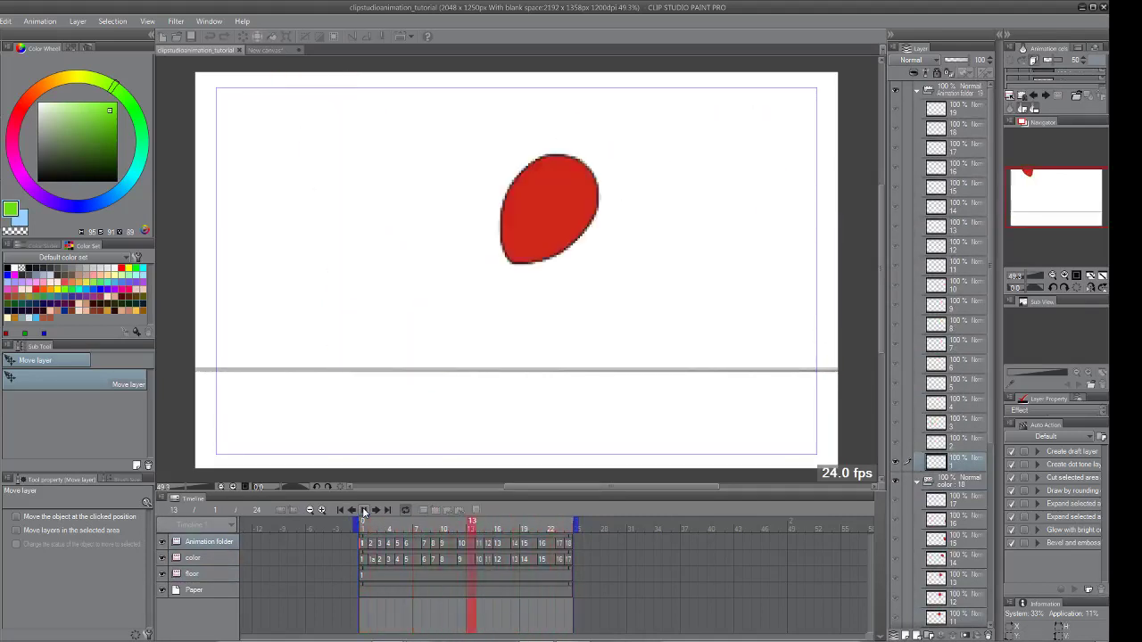
pyautogui.click(364, 510)
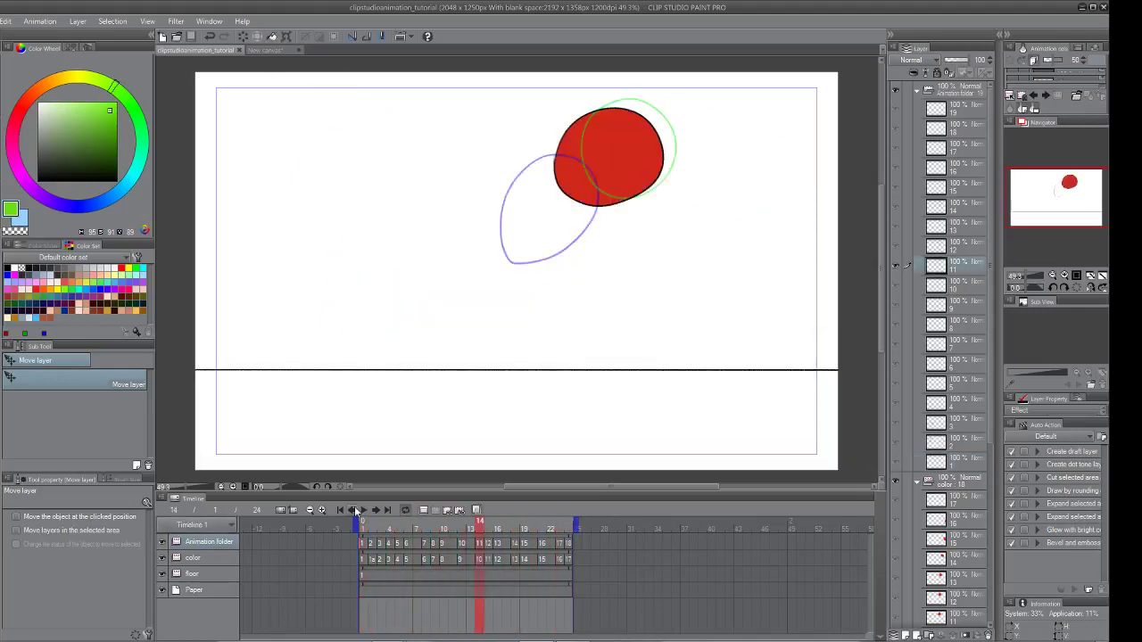
pyautogui.click(281, 51)
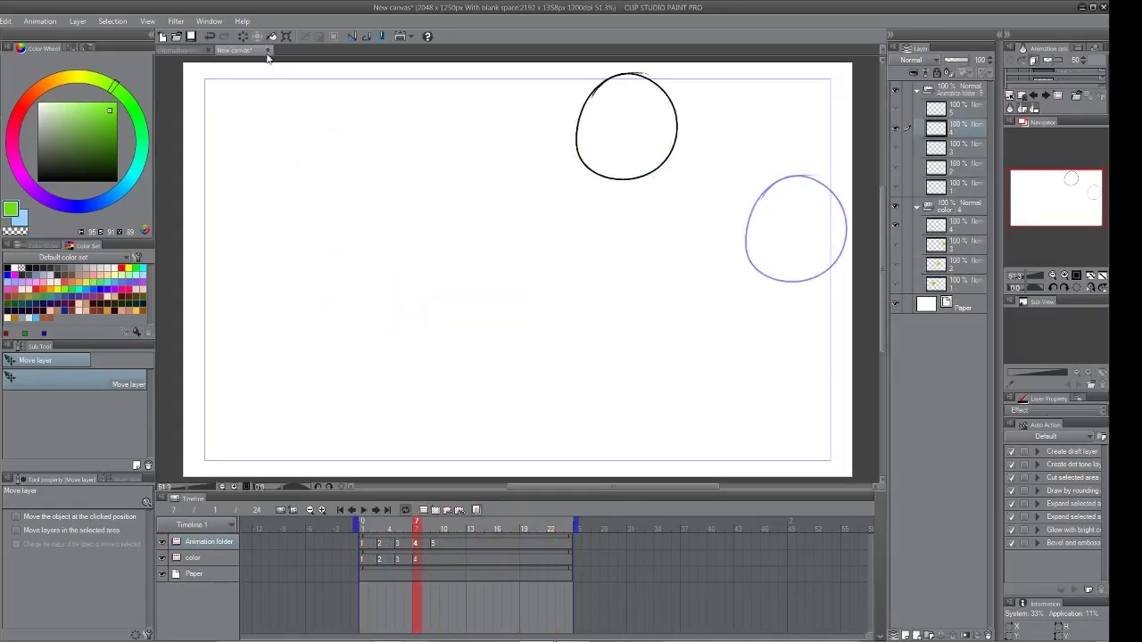
pyautogui.click(181, 51)
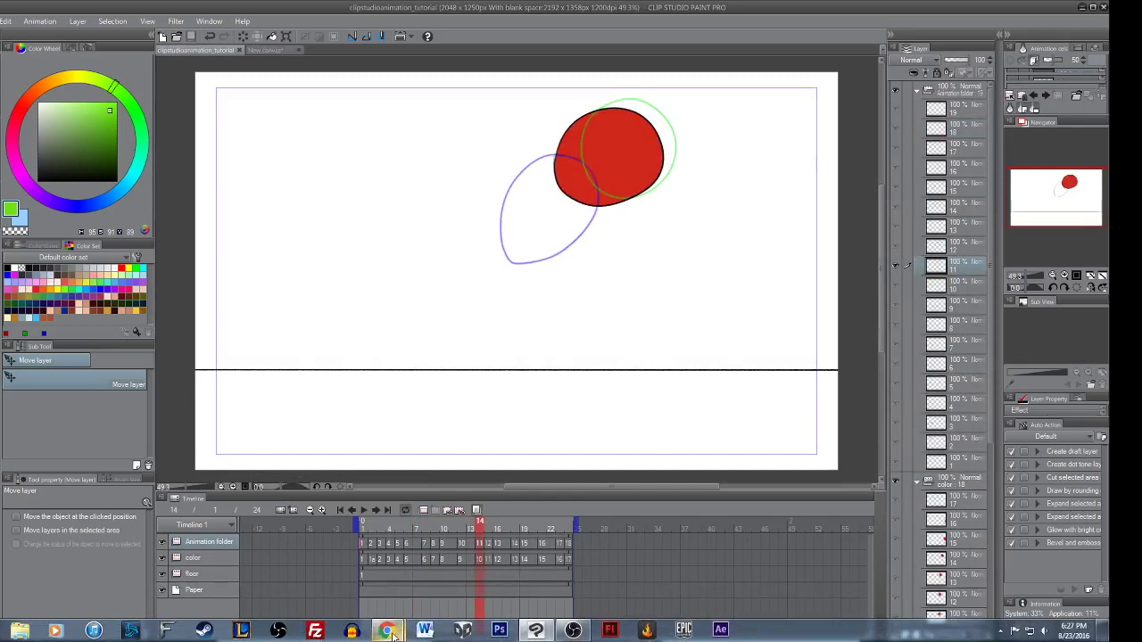